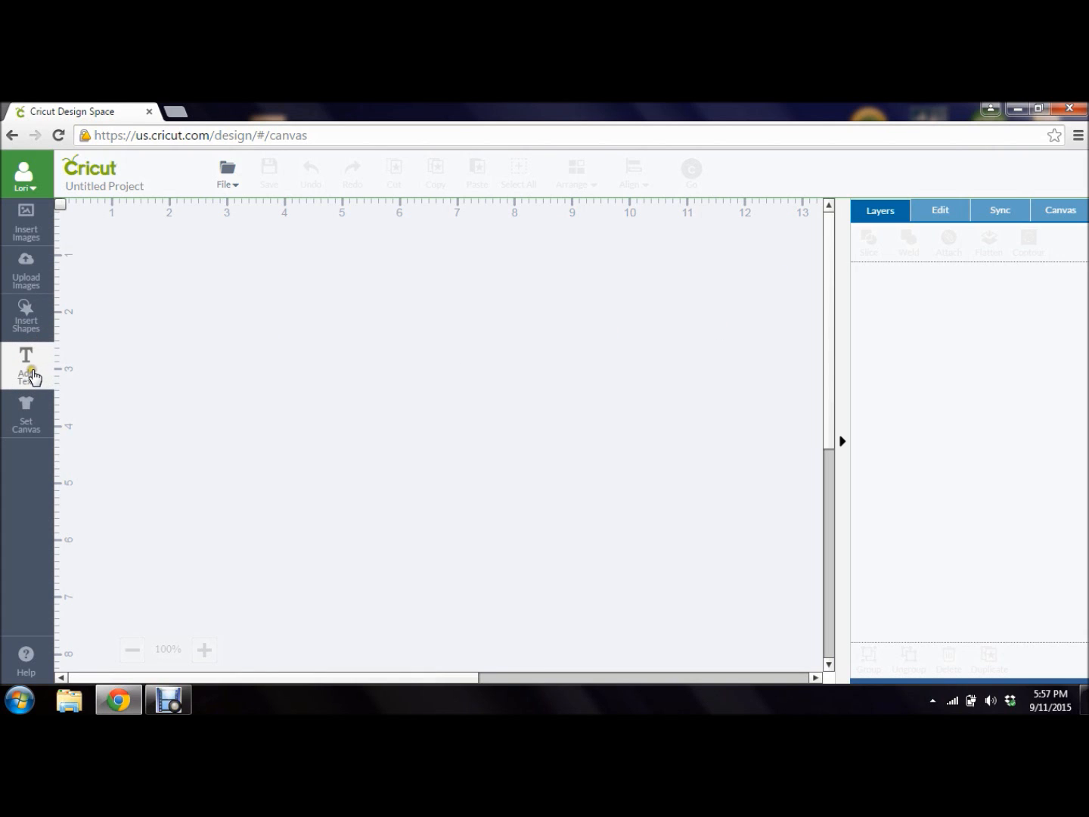
Step: Add a text object containing the family name and keep its blue shadow layer hidden
left_click(32, 375)
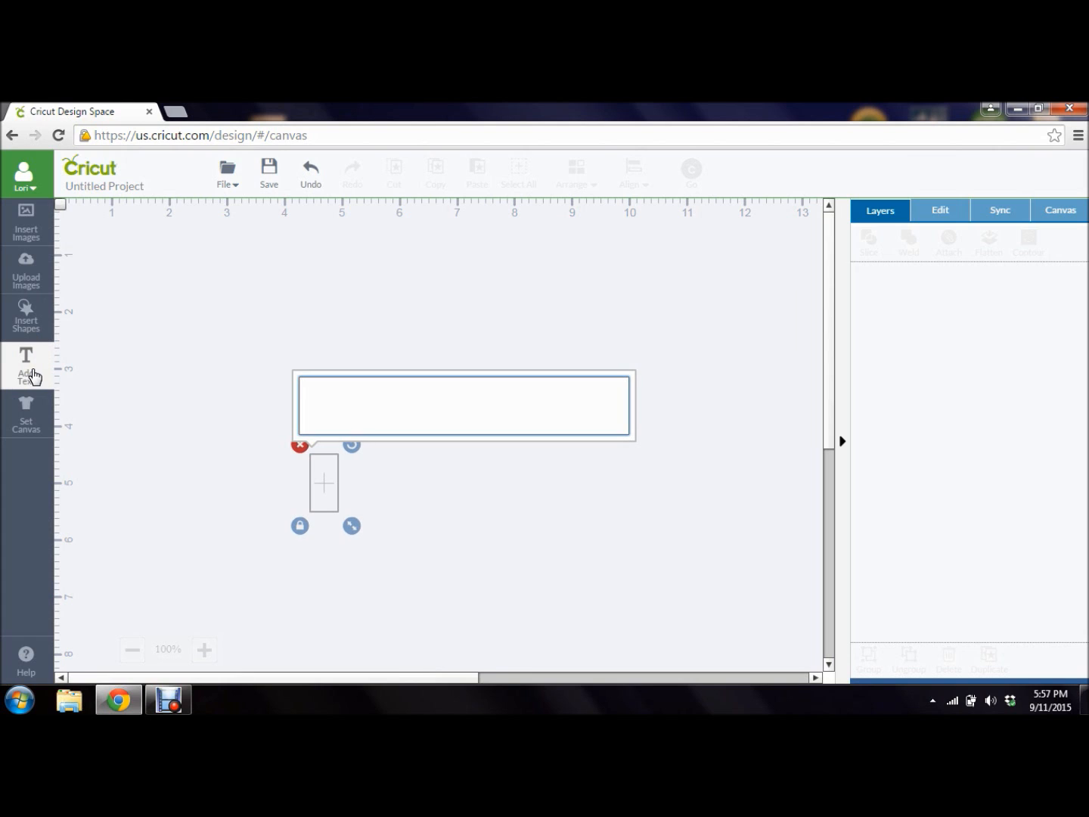
type("Kutsch")
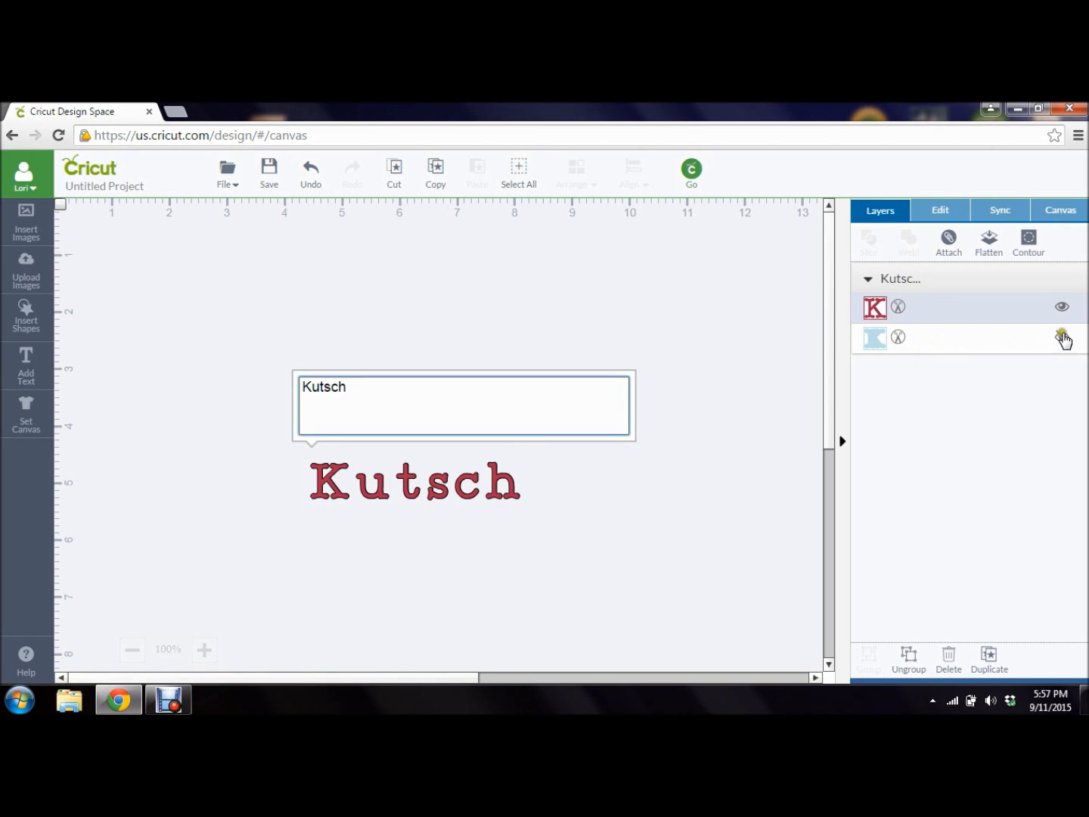
left_click(1063, 338)
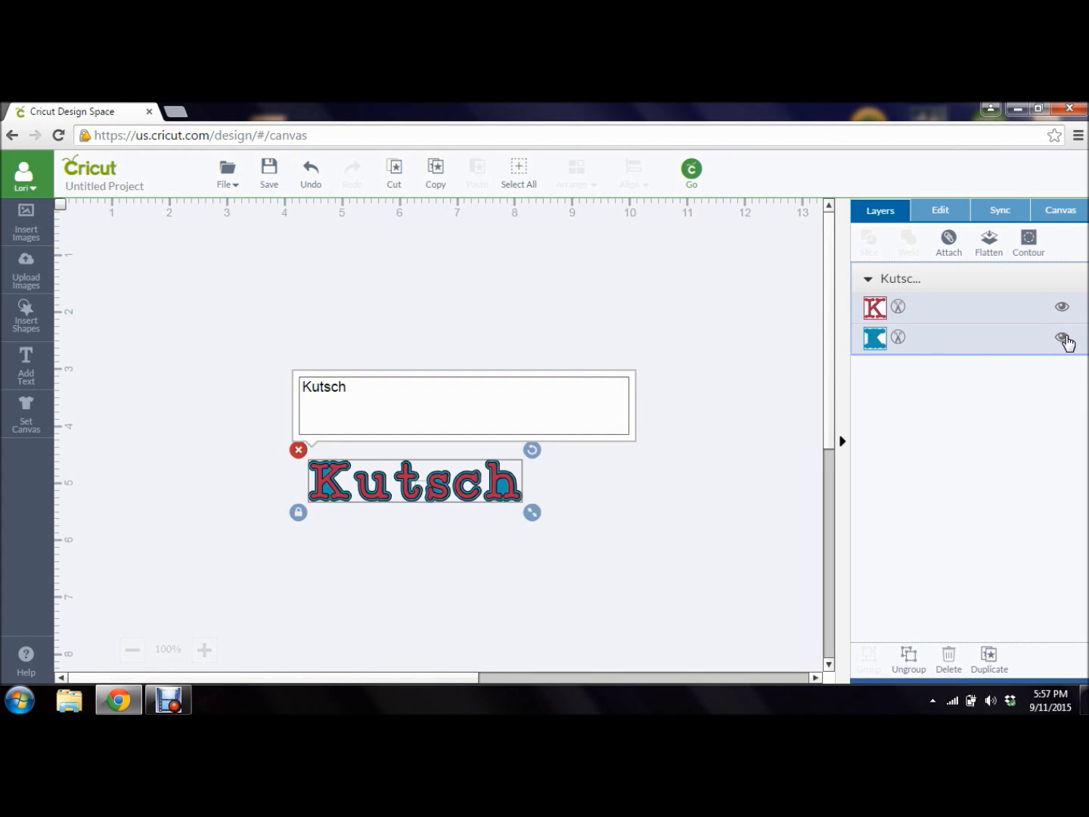
left_click(1065, 338)
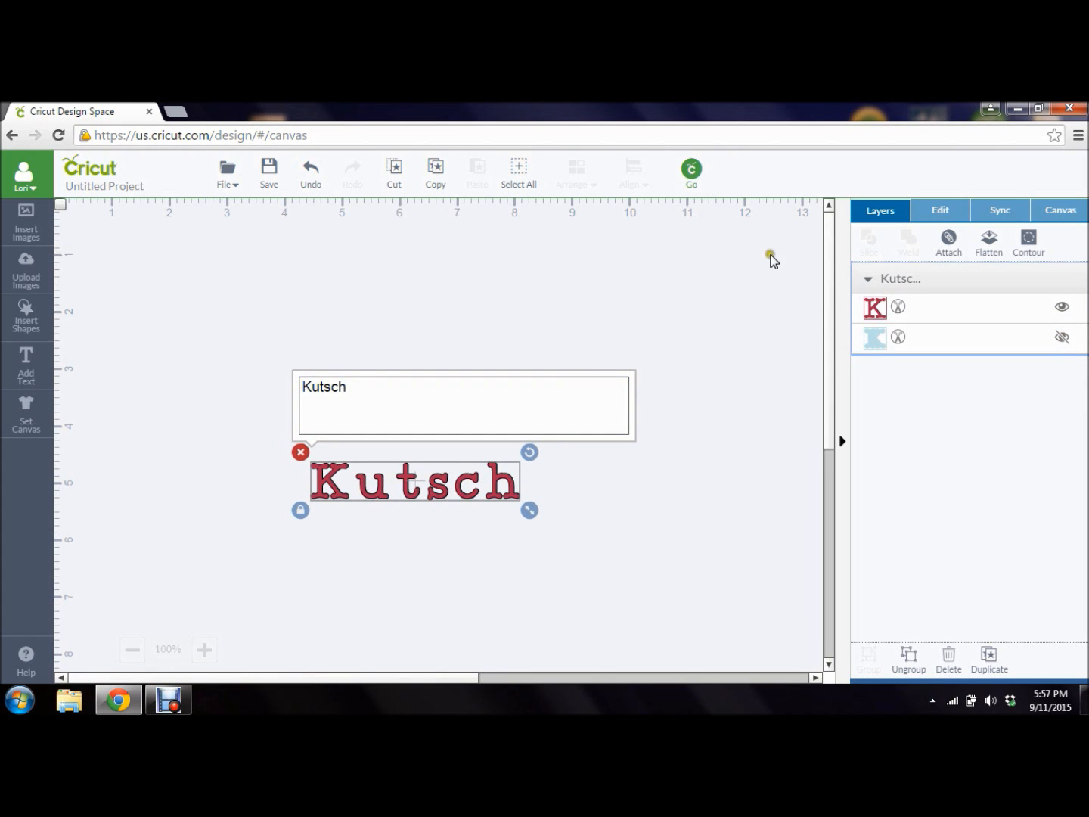
Step: Limit the font choices for the added text to System Fonts
left_click(942, 212)
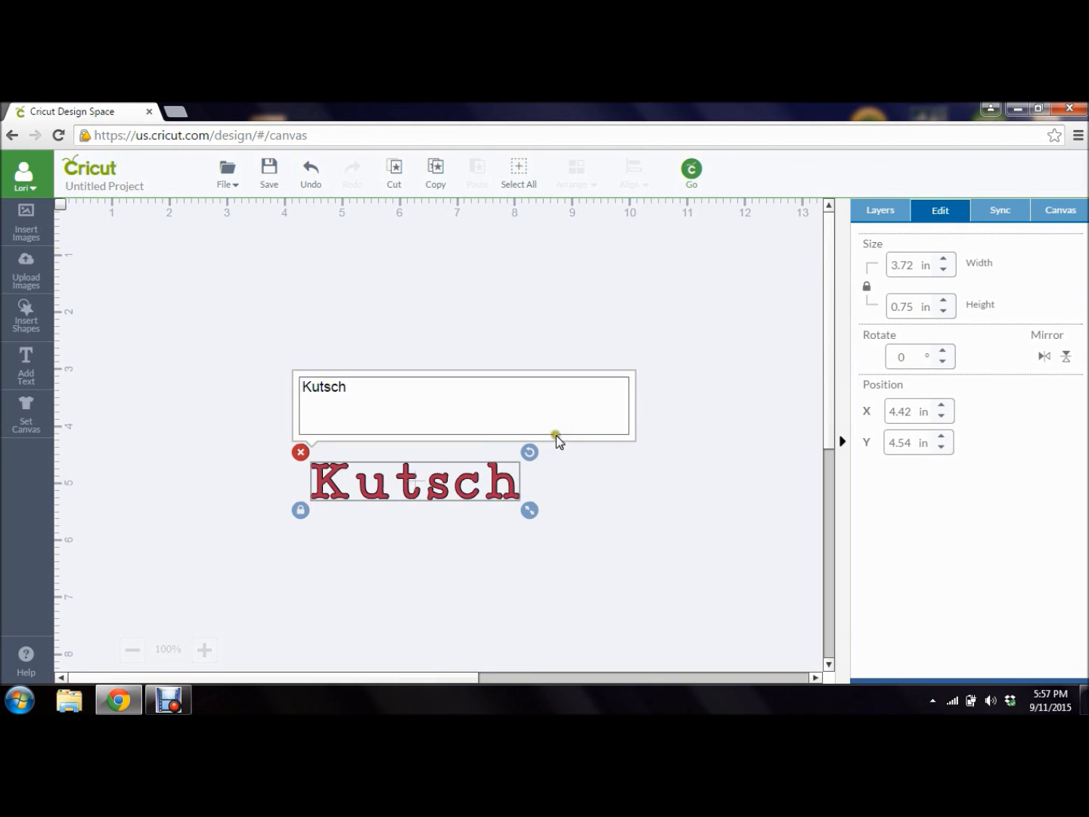
left_click(460, 487)
left_click(1059, 245)
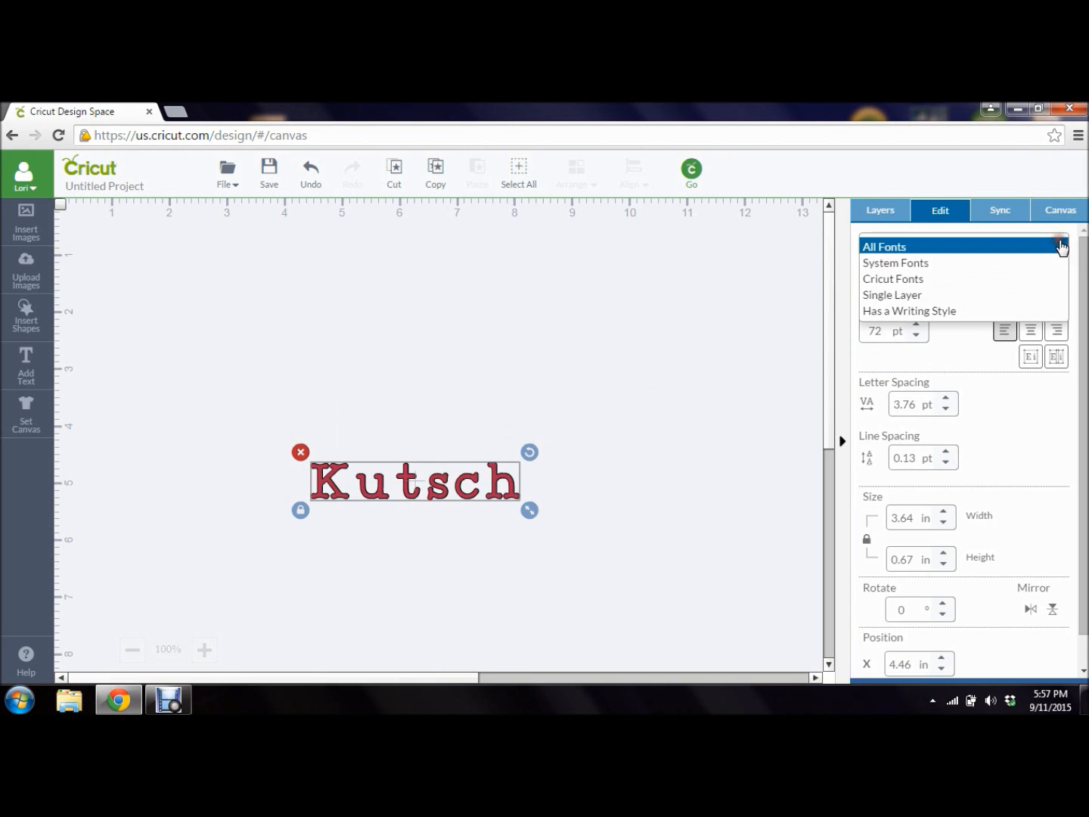
left_click(945, 263)
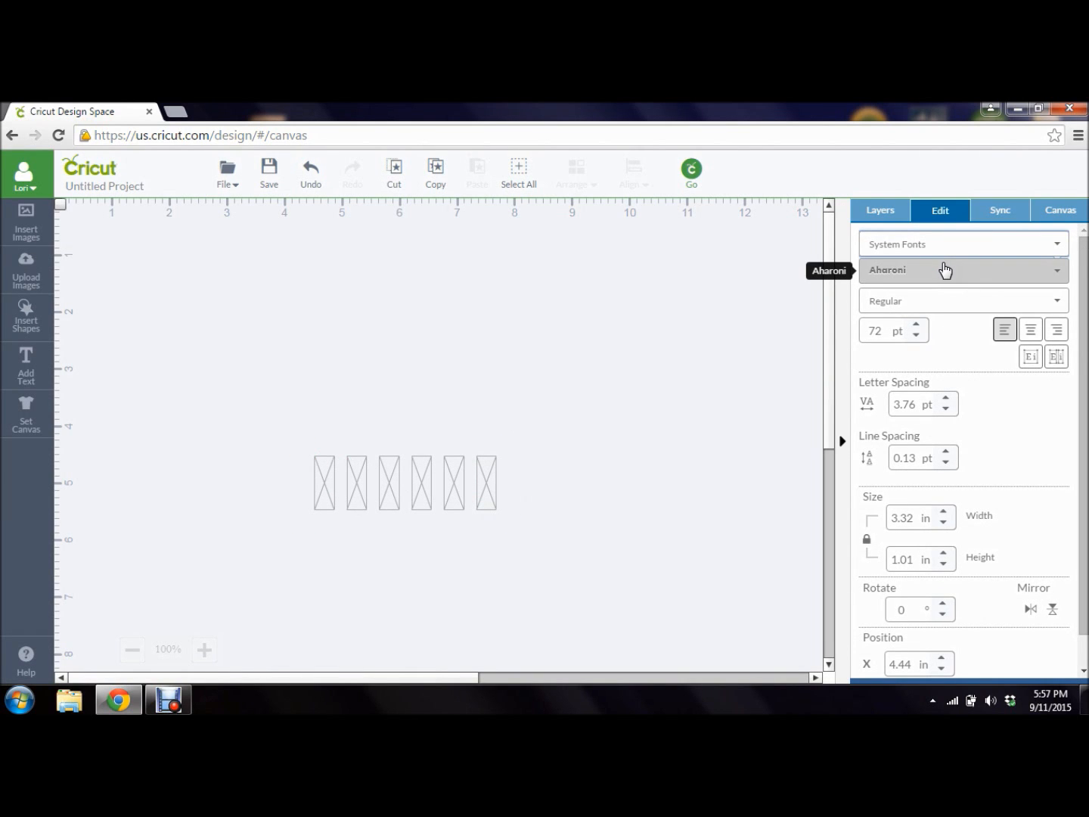
Step: Change the text's font to Constantia, dismissing the Norton storage notification
left_click(1058, 272)
left_click(1056, 273)
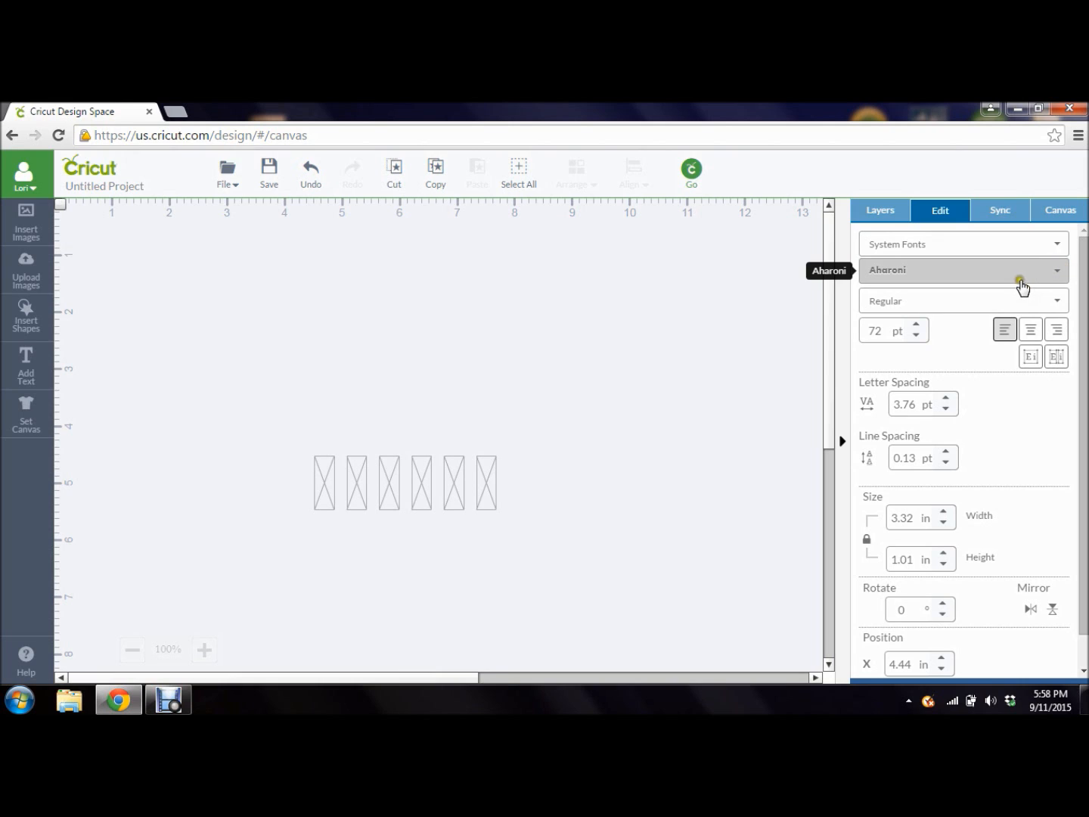
left_click(1051, 283)
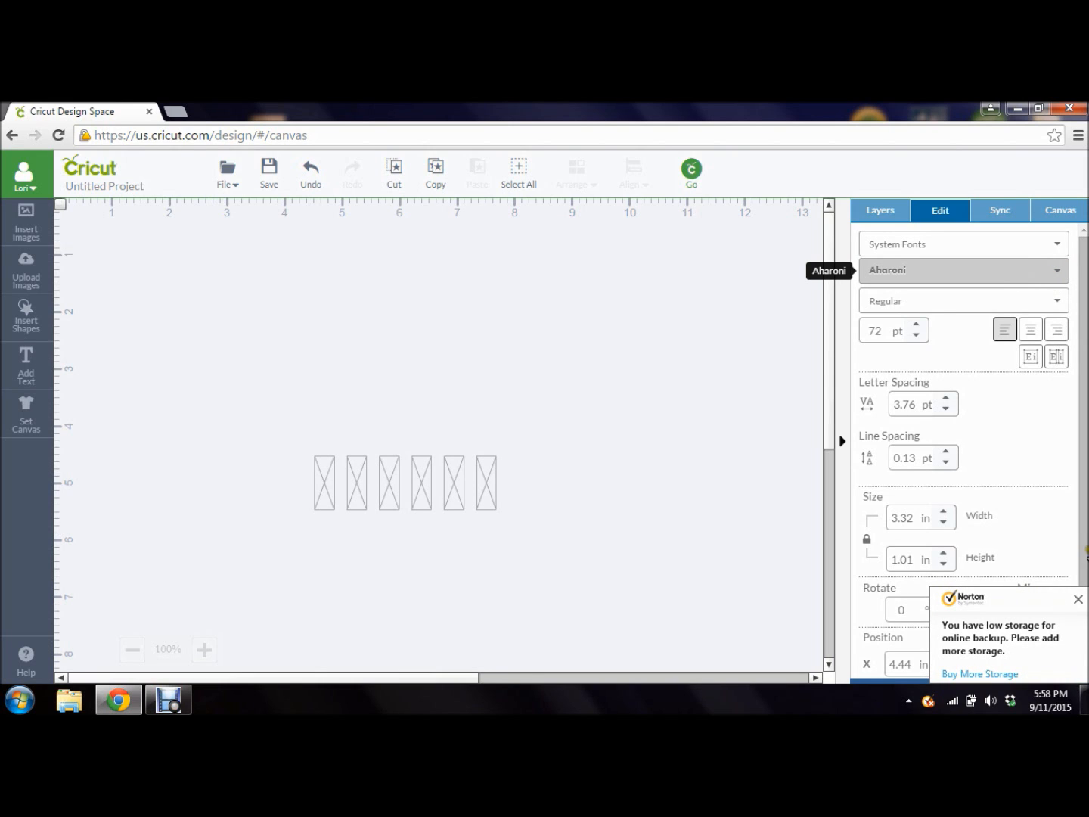
left_click(1077, 599)
left_click(980, 308)
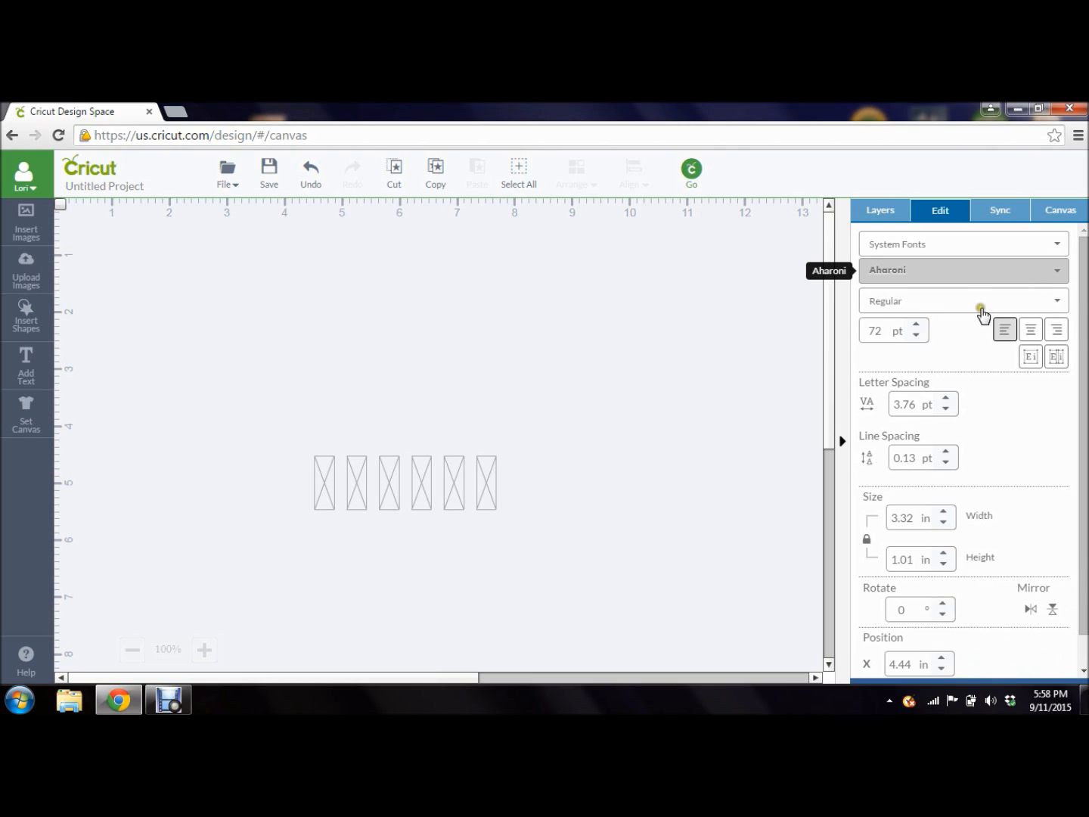
left_click(1057, 270)
left_click(1062, 282)
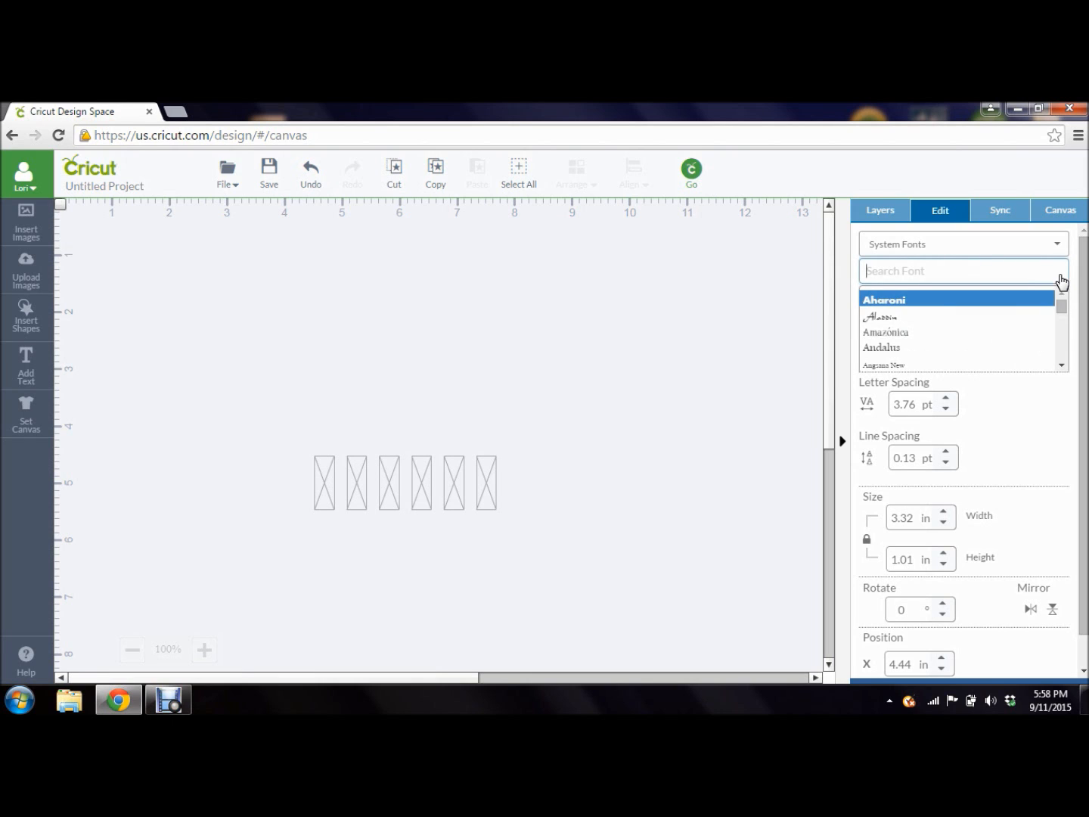
left_click_drag(1061, 316, 1074, 328)
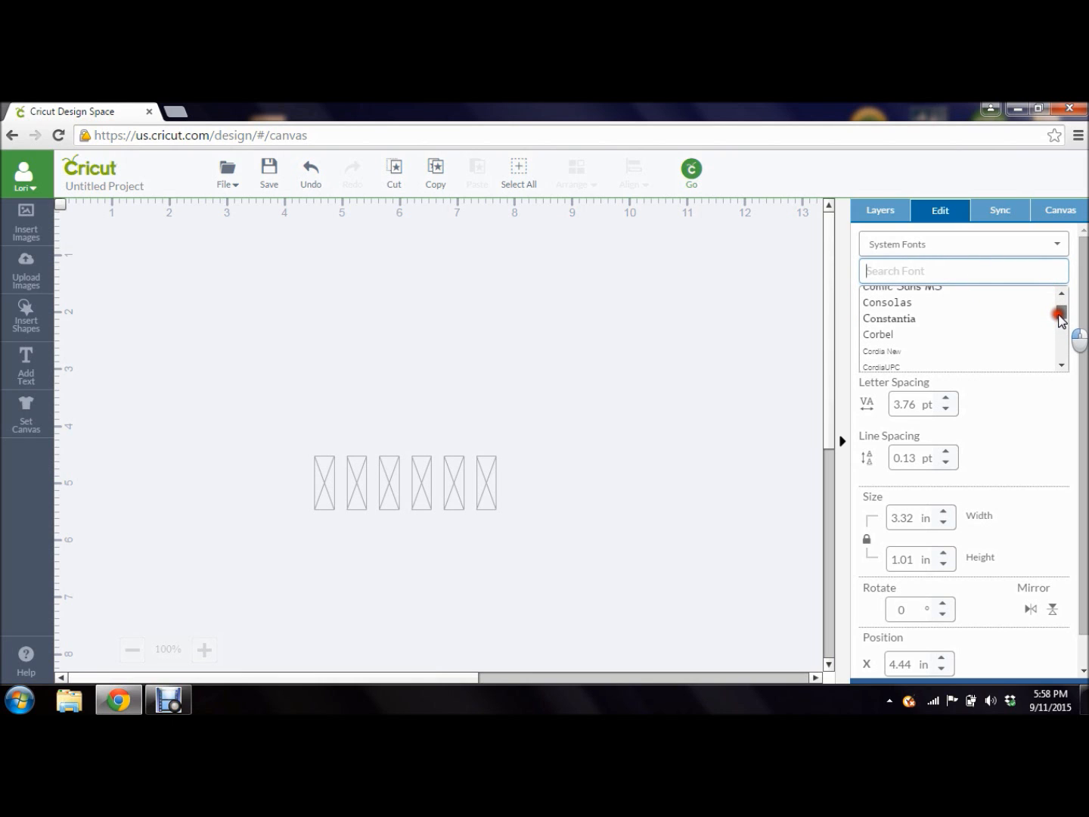
left_click(911, 320)
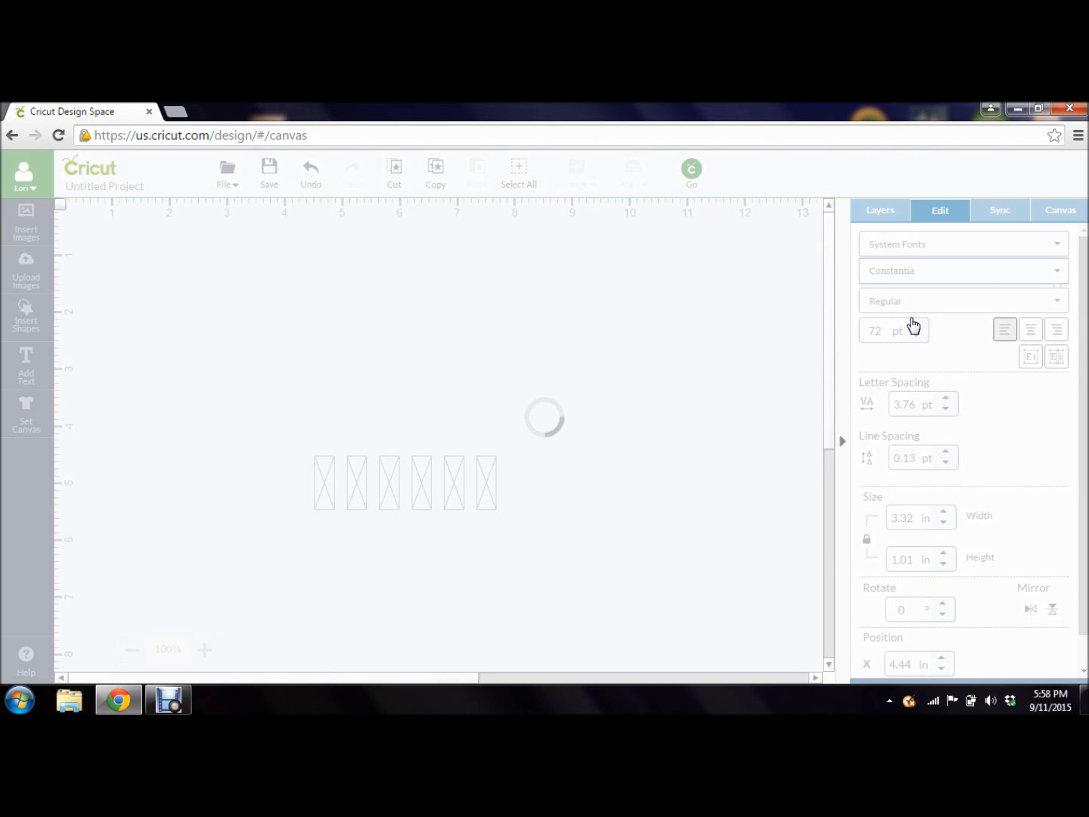
Step: Move the text to about X 3.26 in on the upper canvas and enlarge it to about 5.2 in wide
left_click_drag(383, 459, 301, 330)
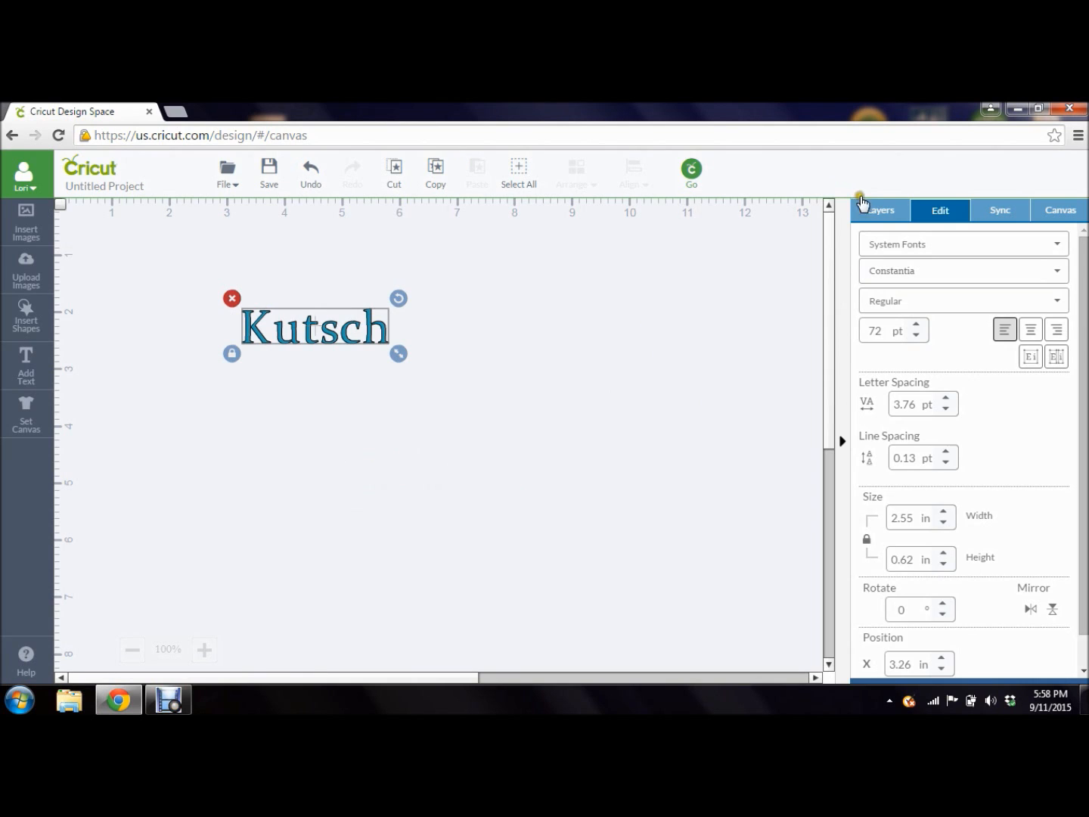
left_click(866, 208)
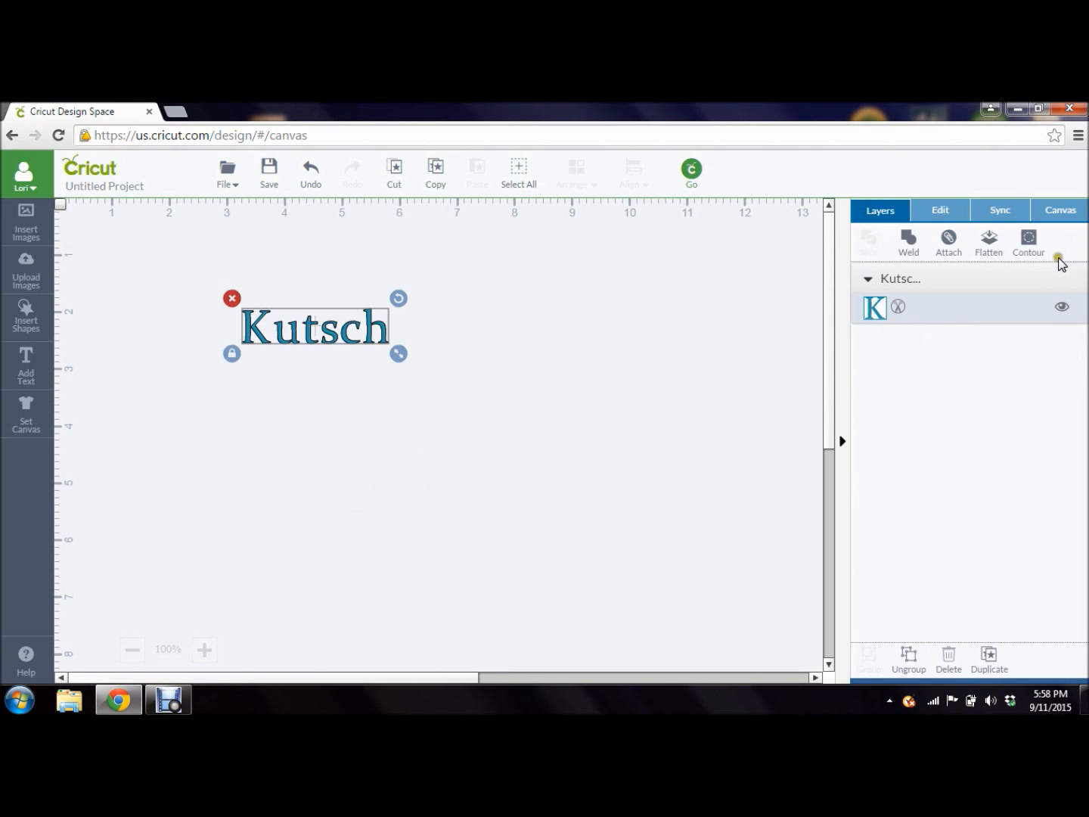
left_click_drag(397, 353, 551, 440)
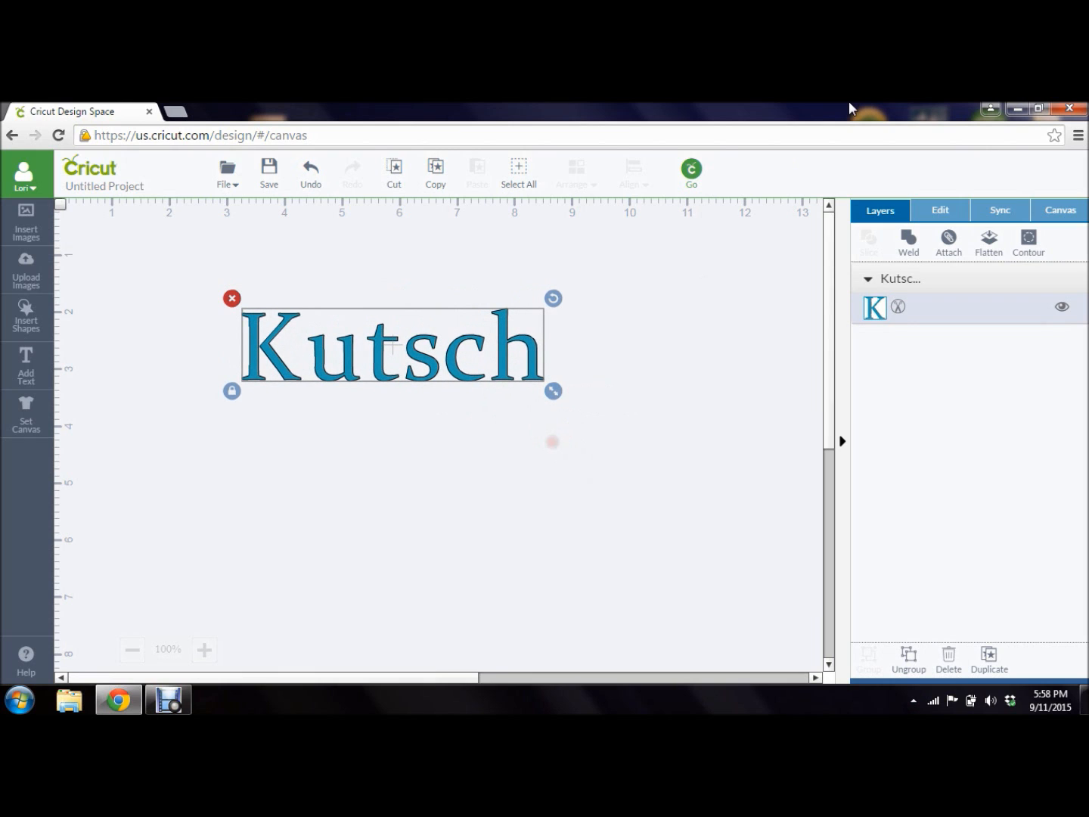
Step: Flatten the text into a printable image and send its 8.5X11 mat to printing
left_click(988, 240)
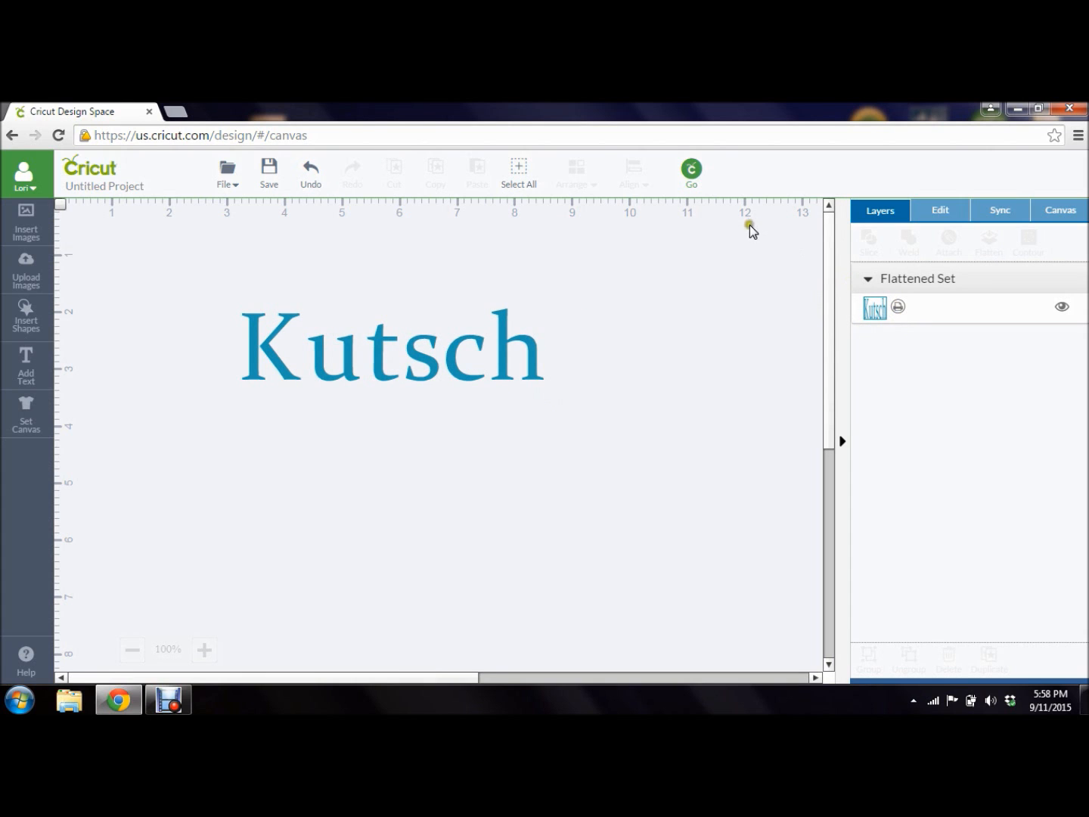
left_click(690, 176)
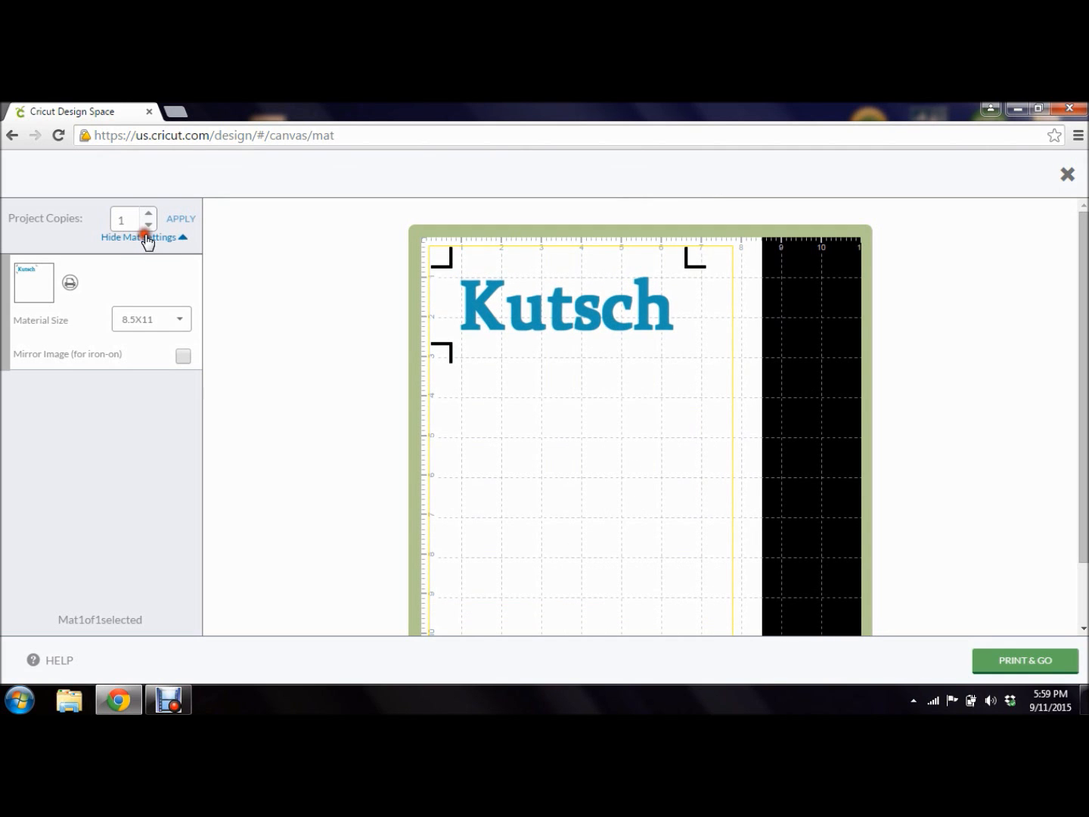
left_click(145, 236)
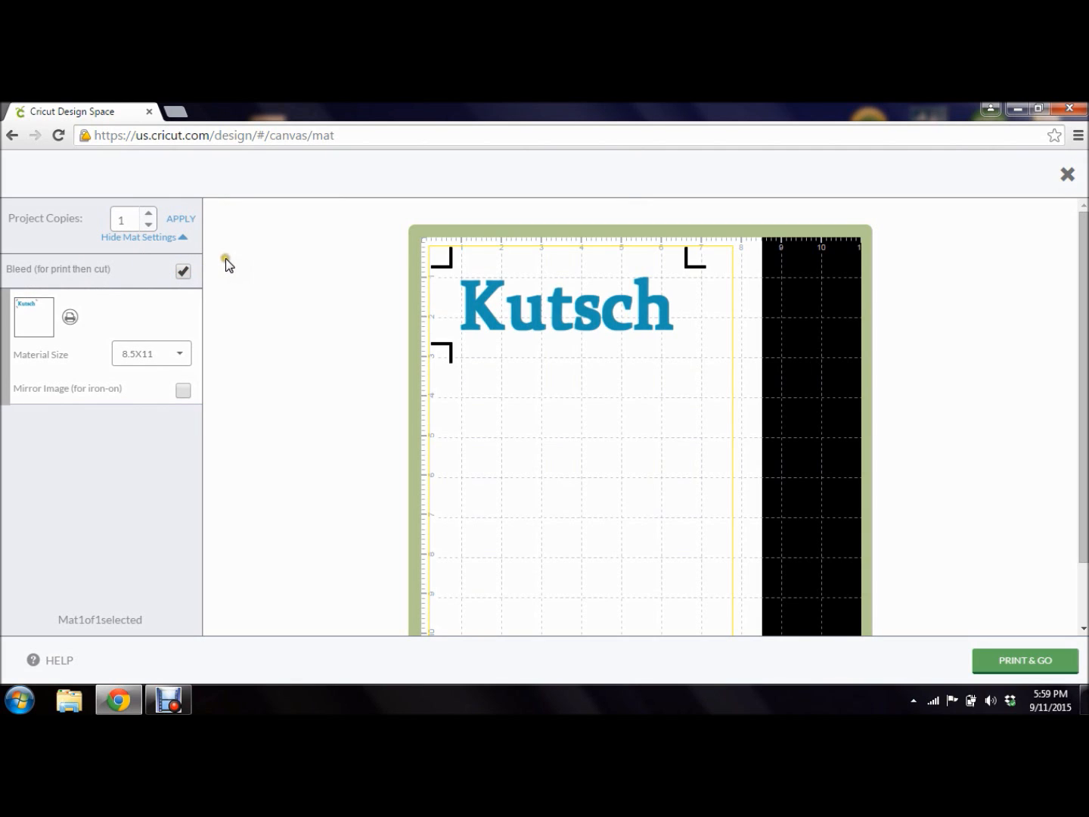
left_click(71, 317)
left_click(1004, 660)
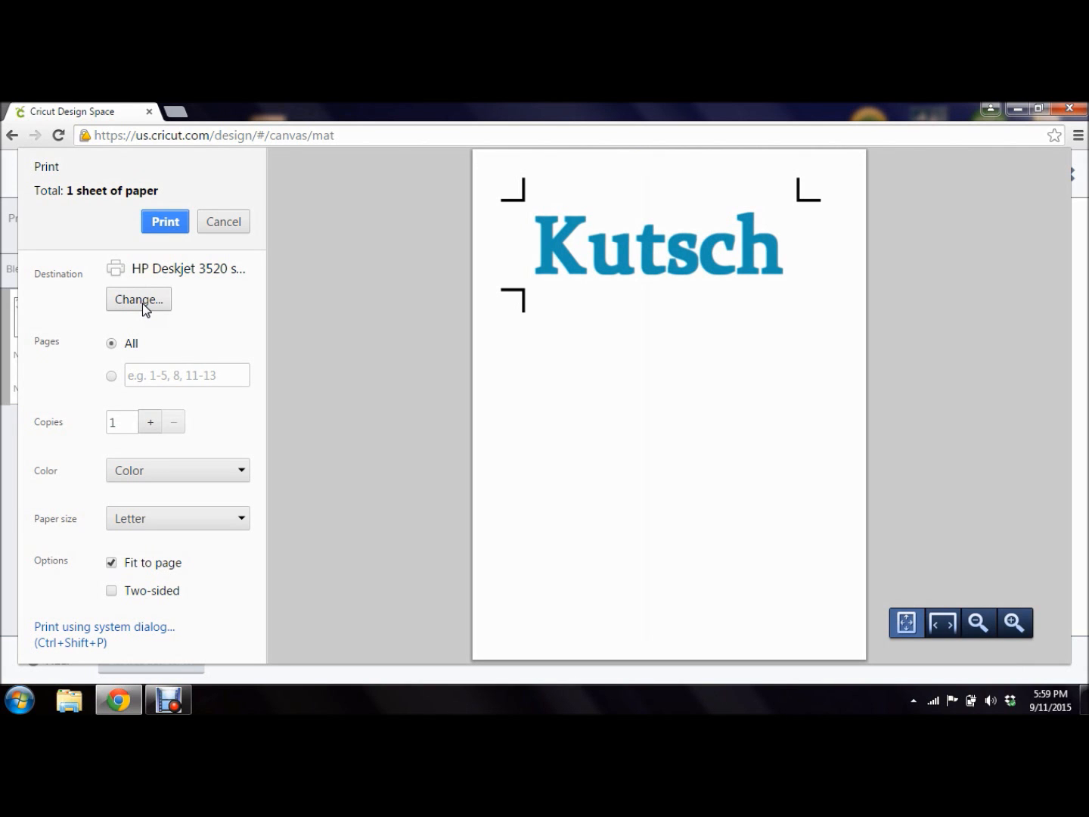
Step: Save the print output as a PDF on the Desktop, using the family name as the file name
left_click(139, 299)
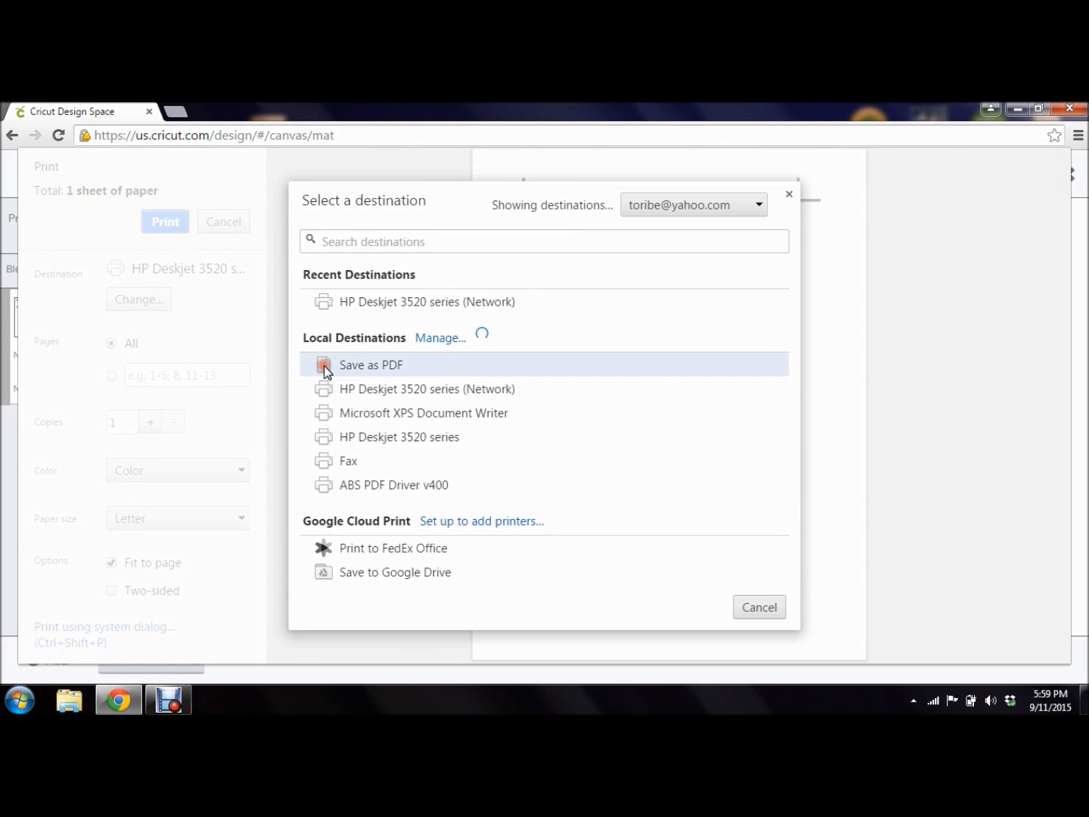
left_click(324, 365)
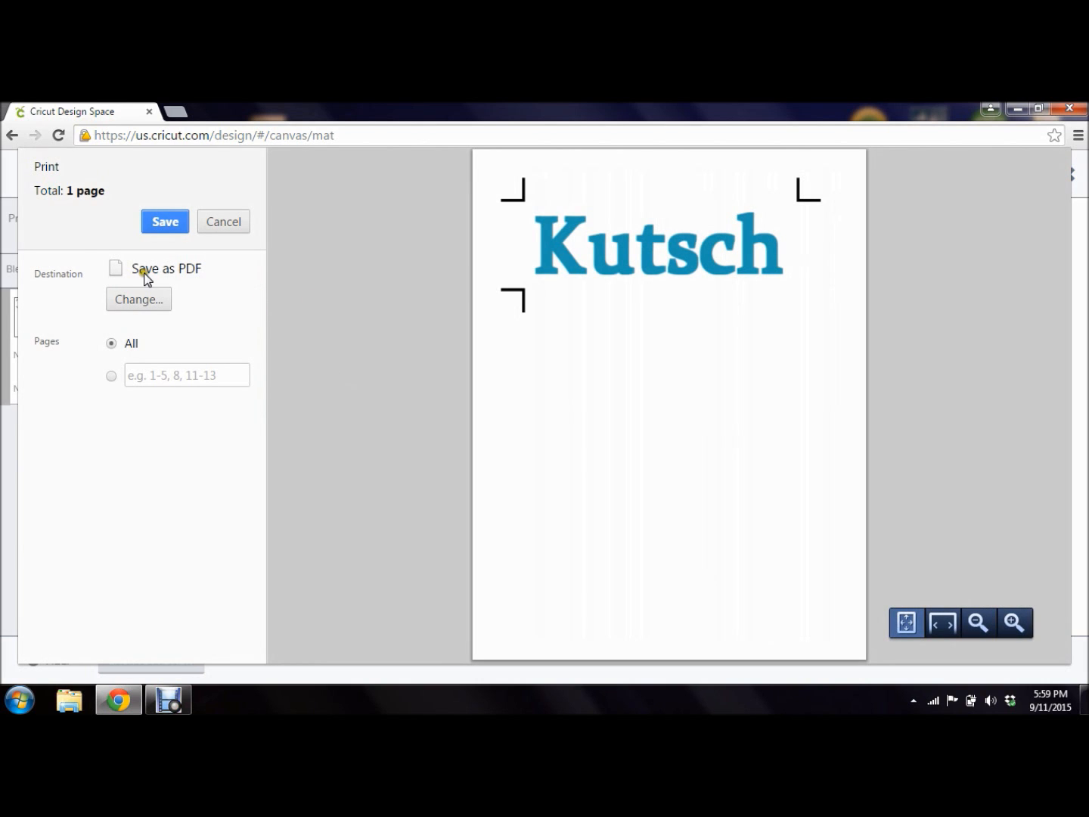
left_click(166, 221)
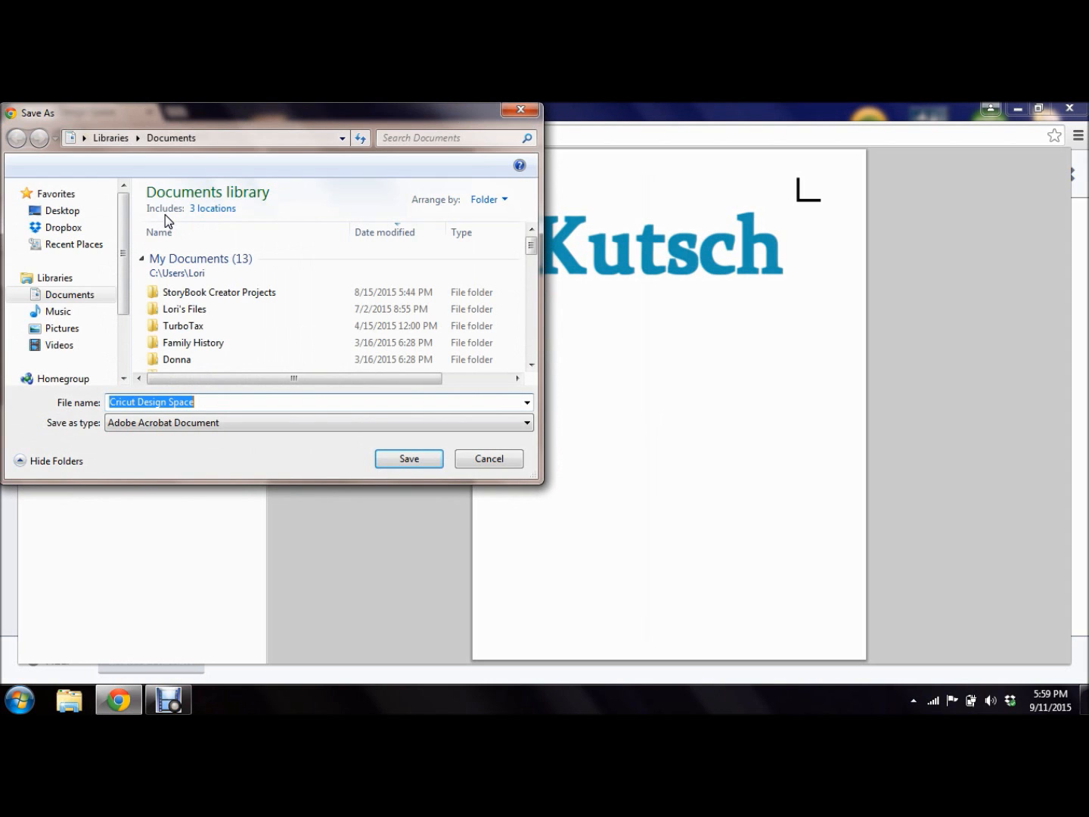
left_click(62, 212)
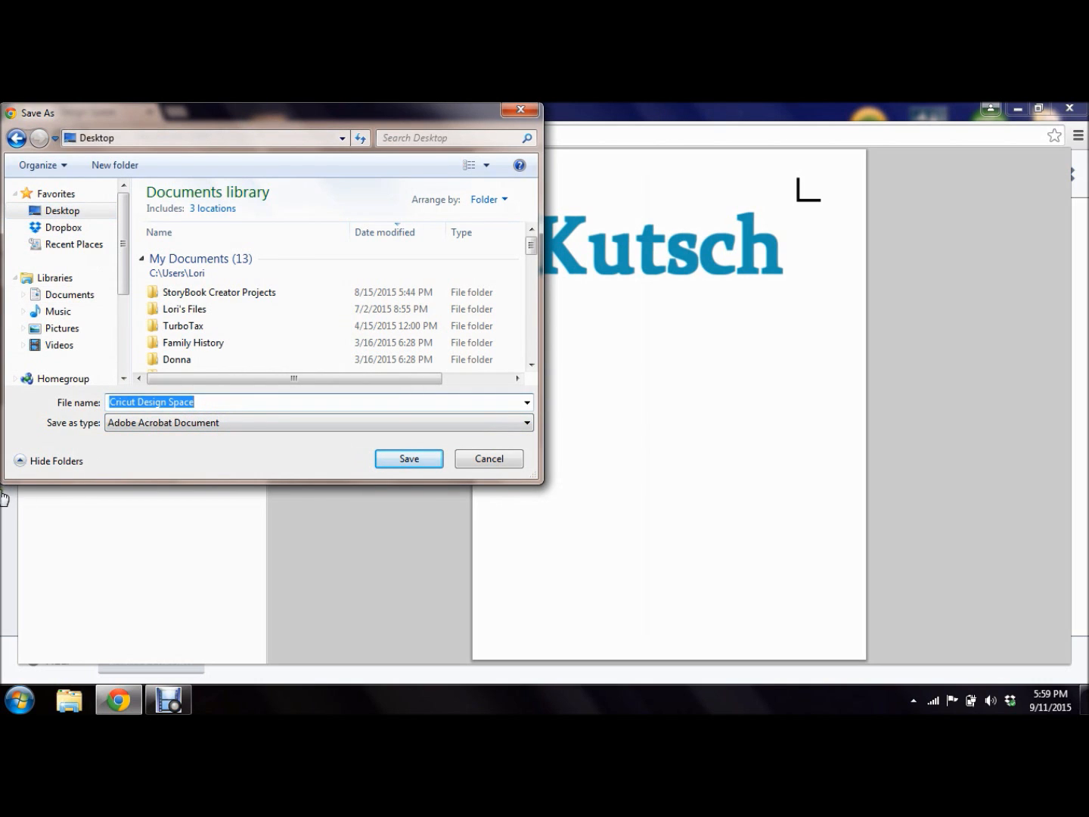
type("Kutsch")
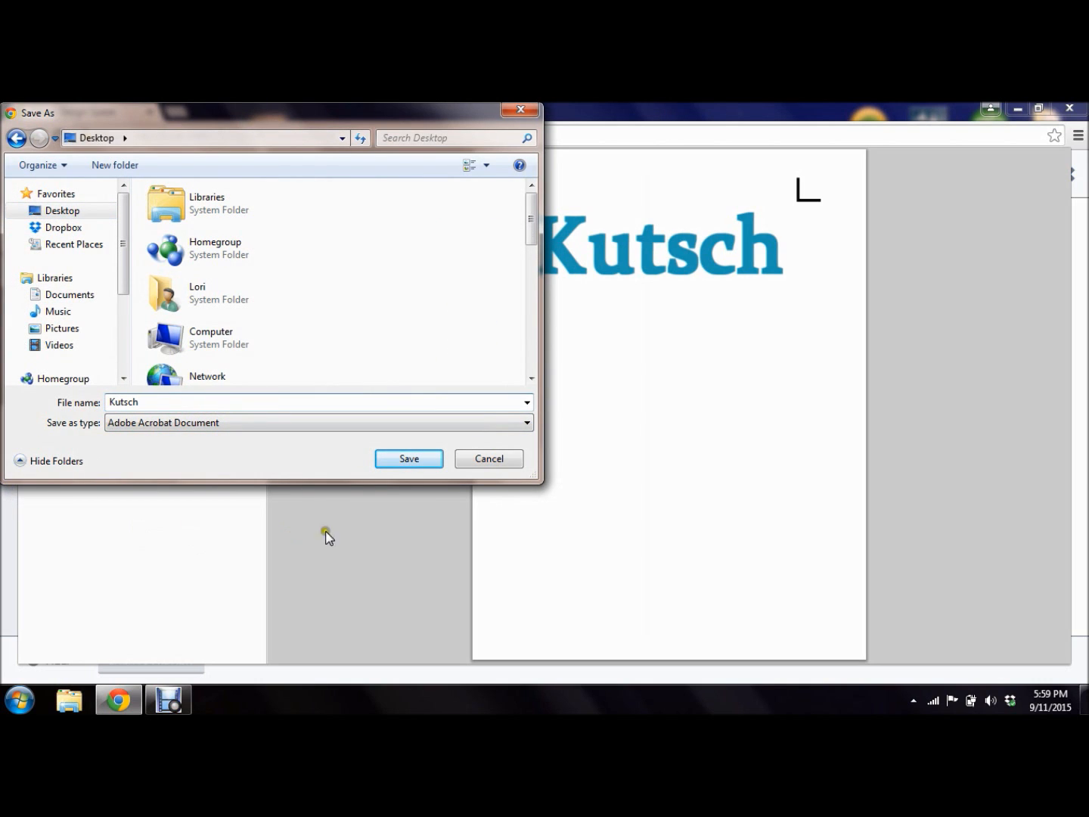
left_click(412, 459)
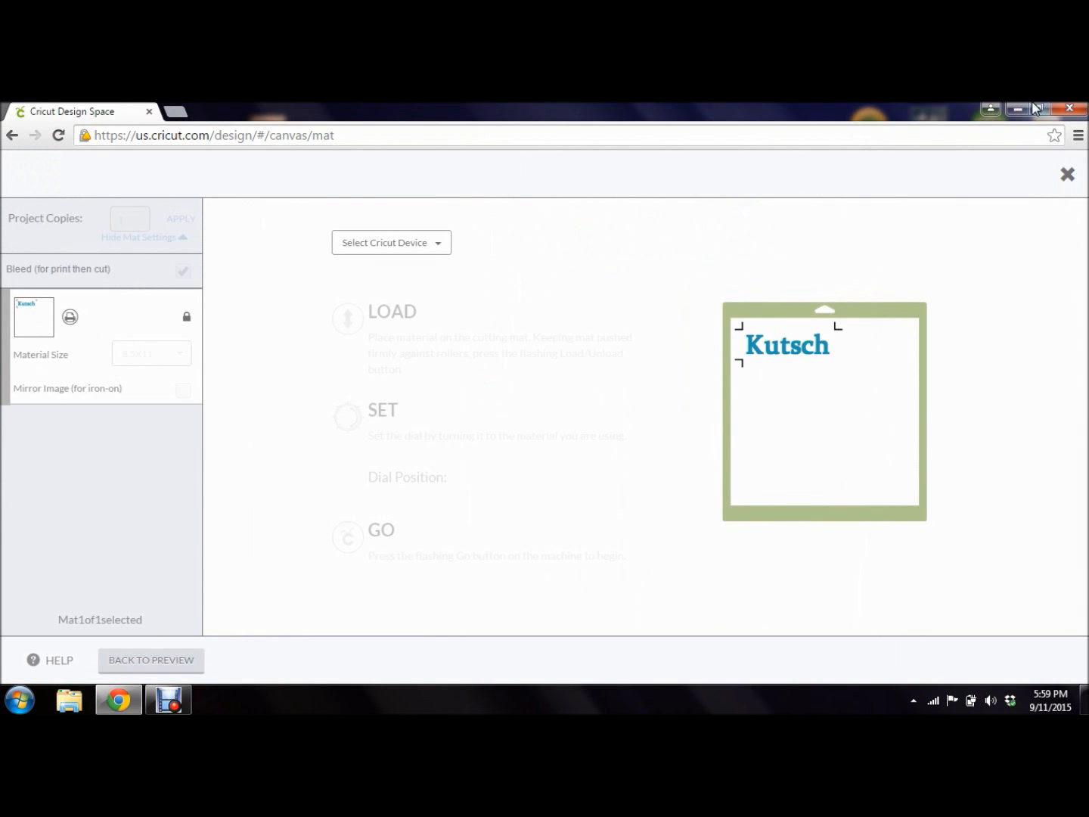
Step: Cancel the cut and switch to the desktop to open the saved PDF in Adobe Reader
left_click(1067, 174)
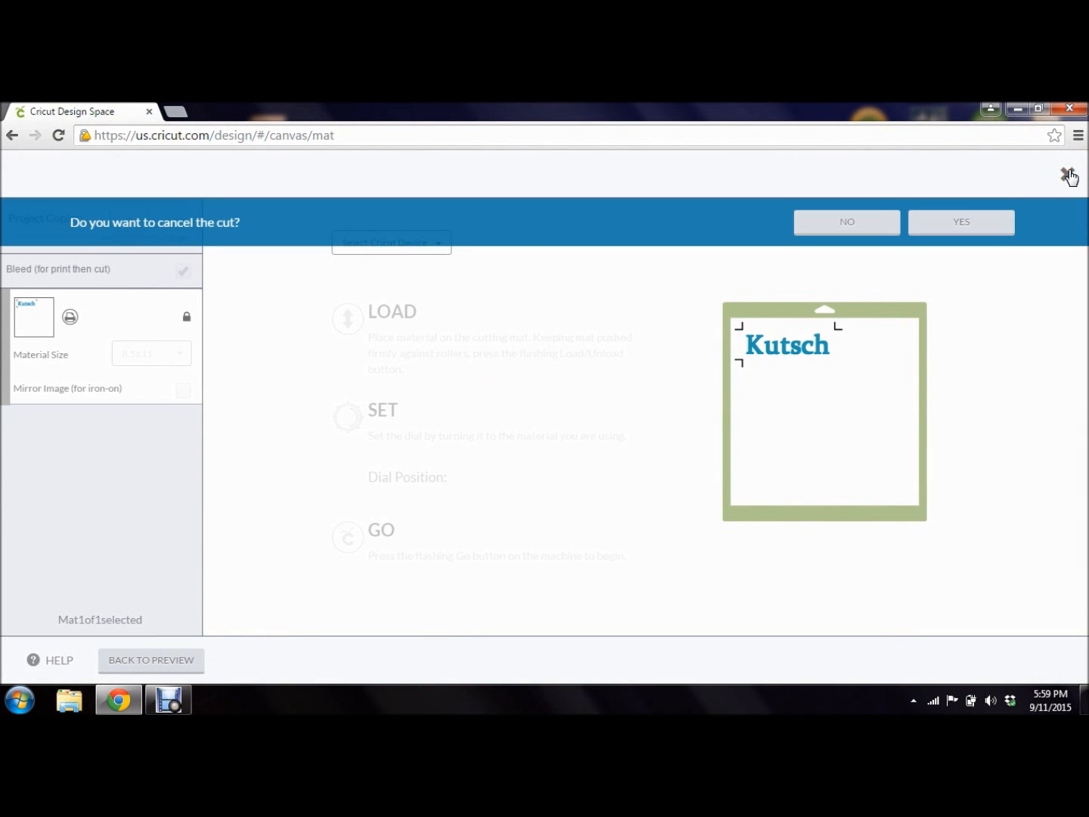
left_click(957, 227)
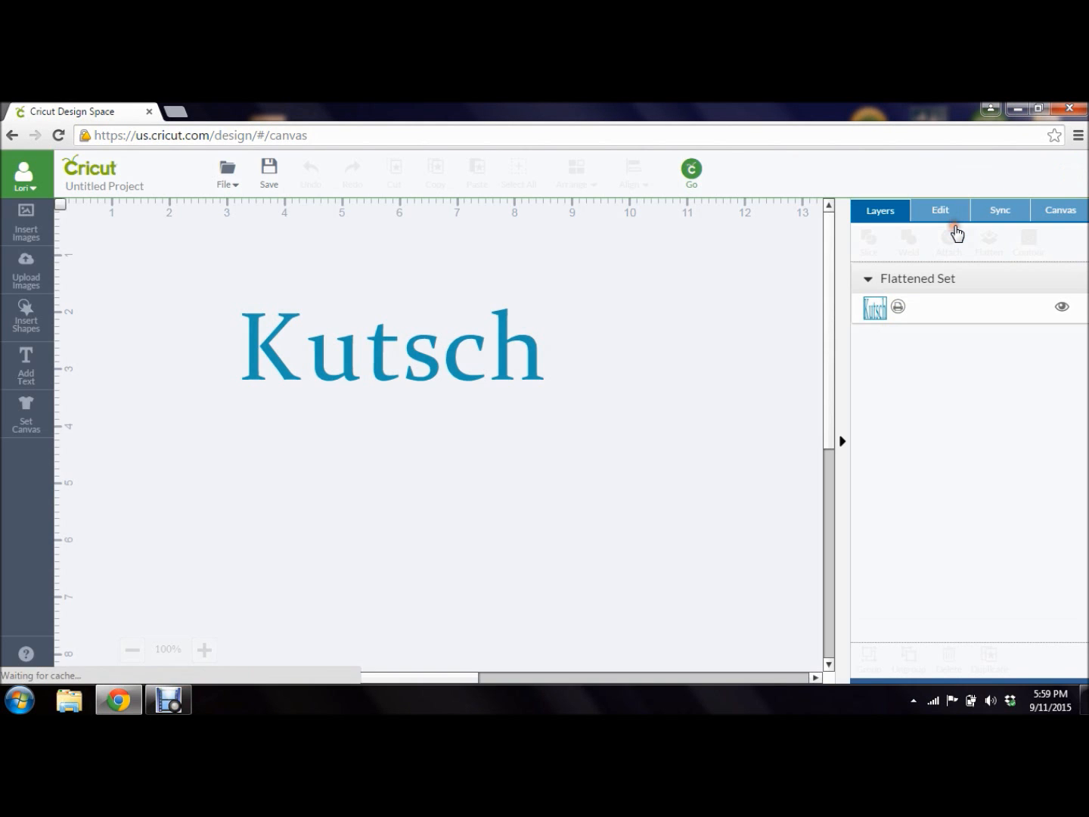
left_click(1018, 109)
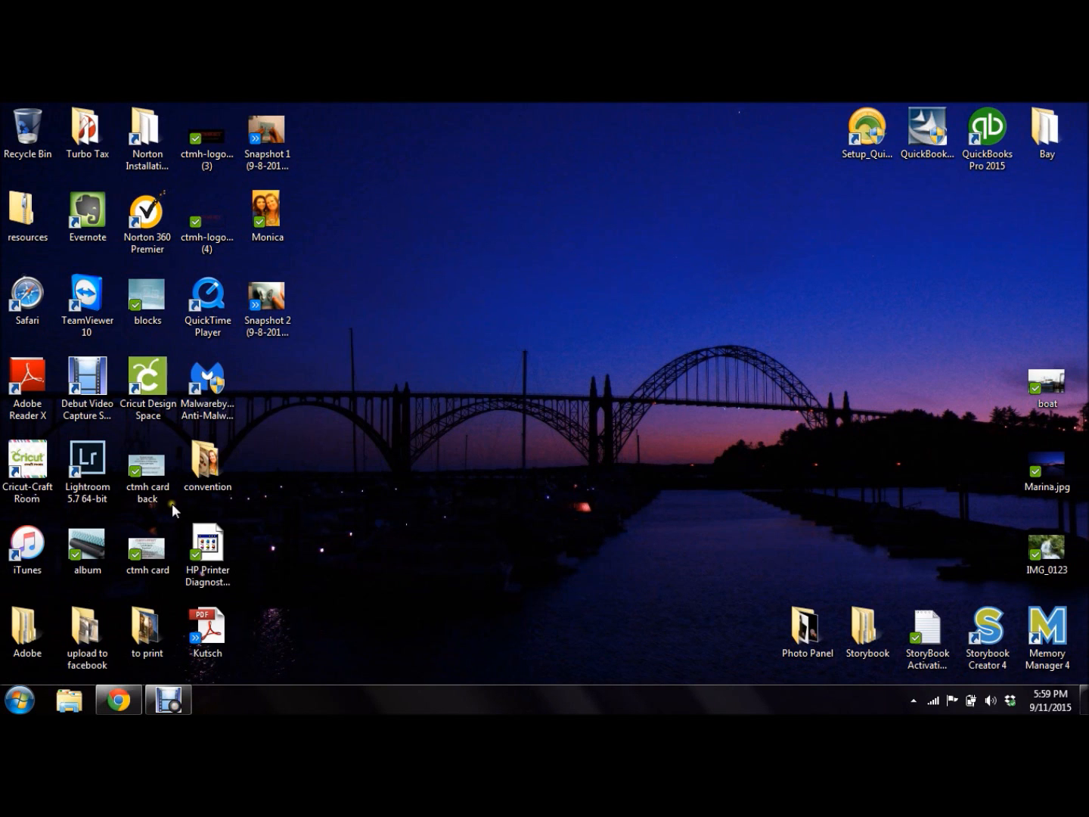
double_click(202, 636)
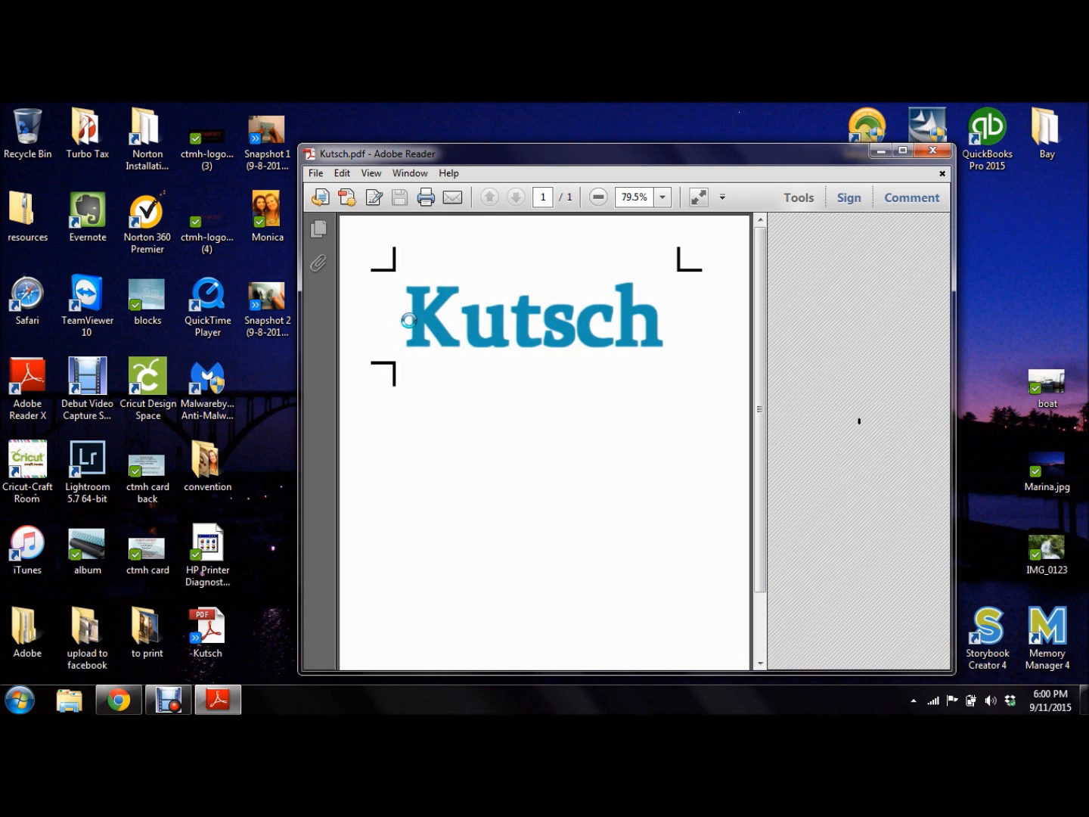
Step: Select the area around the blue lettering in the PDF and copy it as an image
left_click_drag(397, 285, 661, 353)
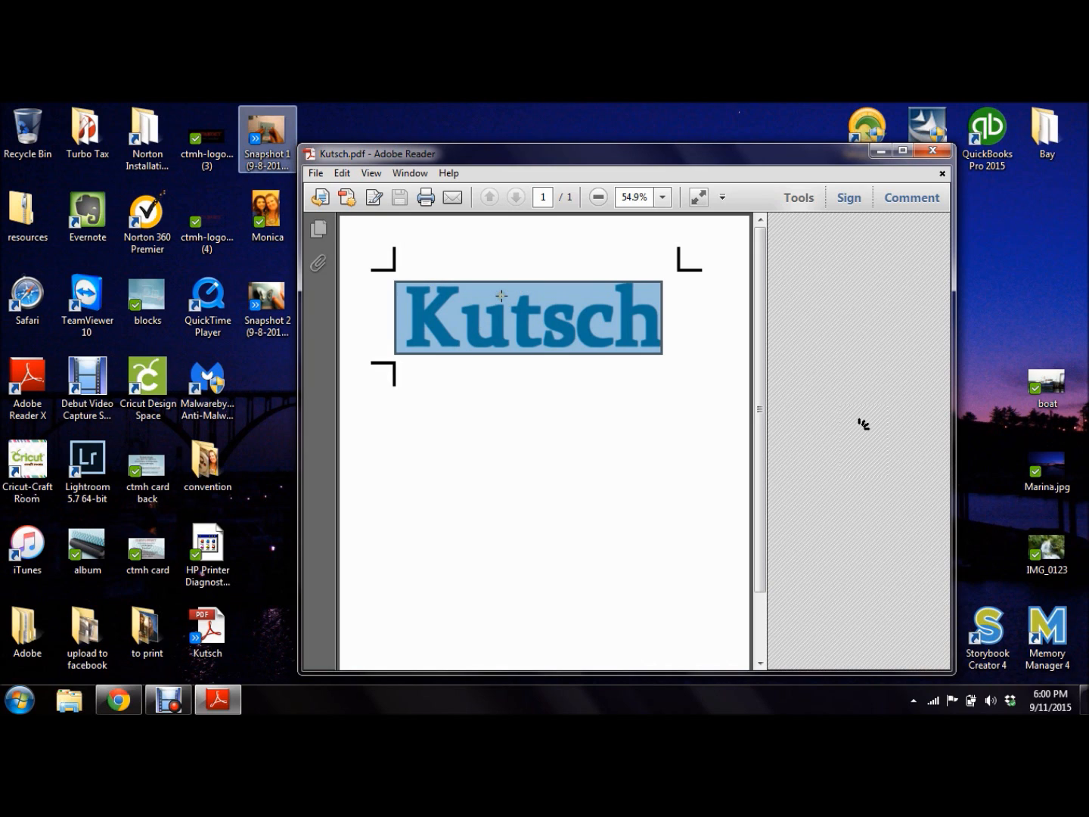
right_click(480, 322)
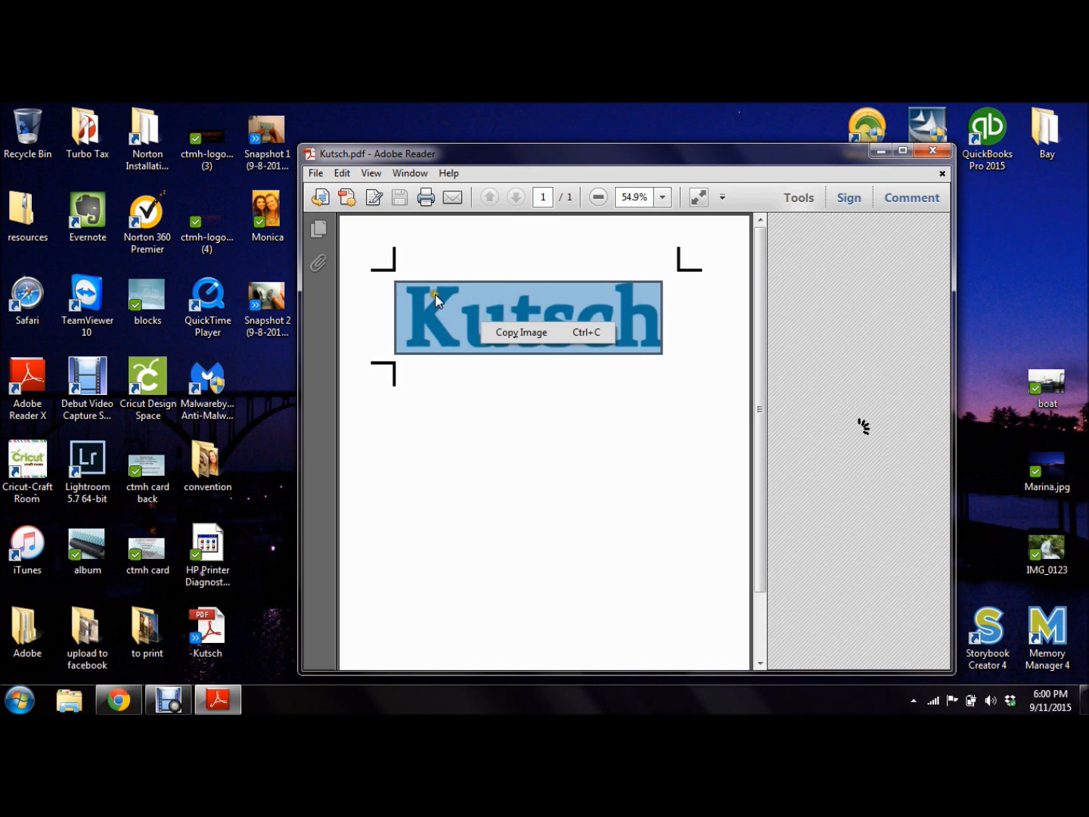
left_click(502, 333)
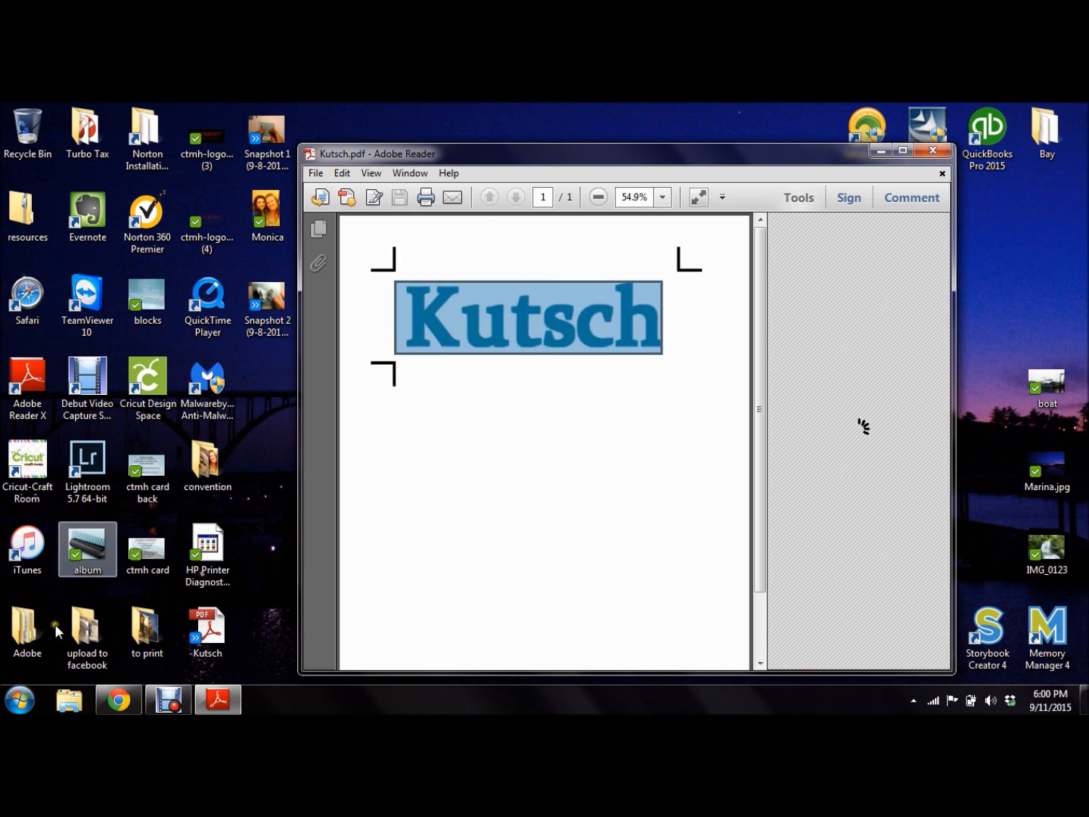
Step: Open Paint from the Windows accessories and paste the copied lettering onto the blank canvas
left_click(18, 702)
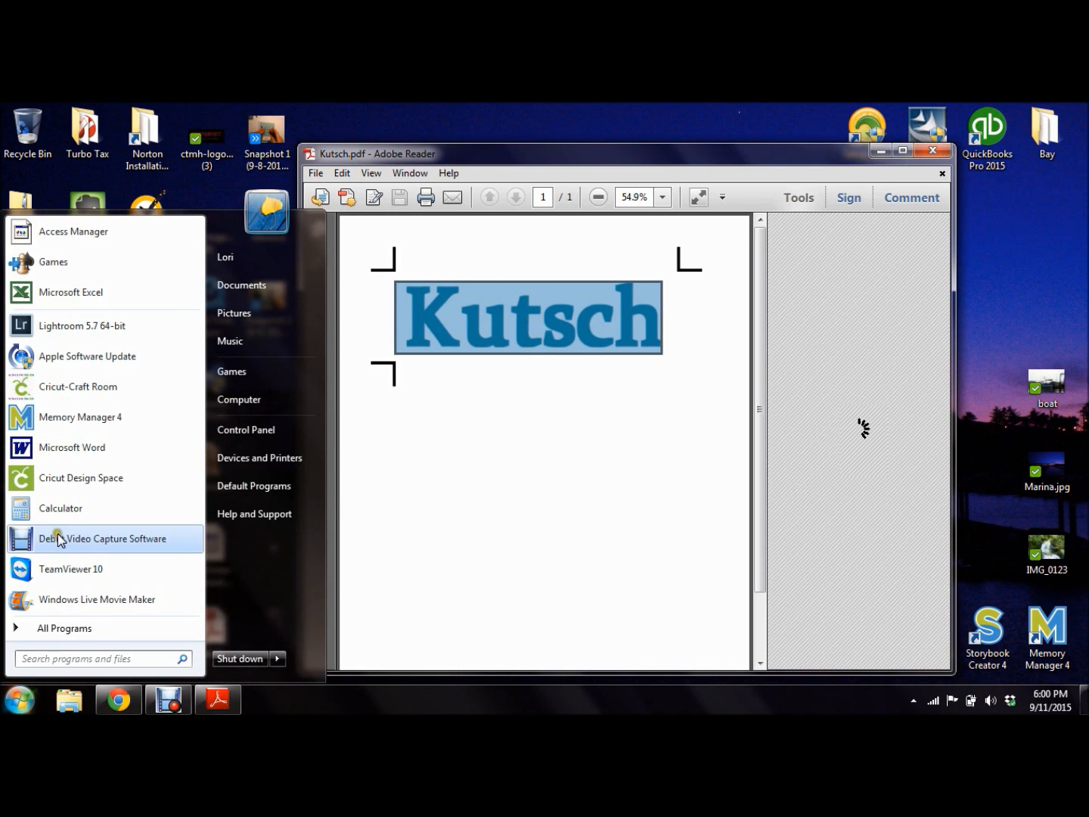
left_click(64, 629)
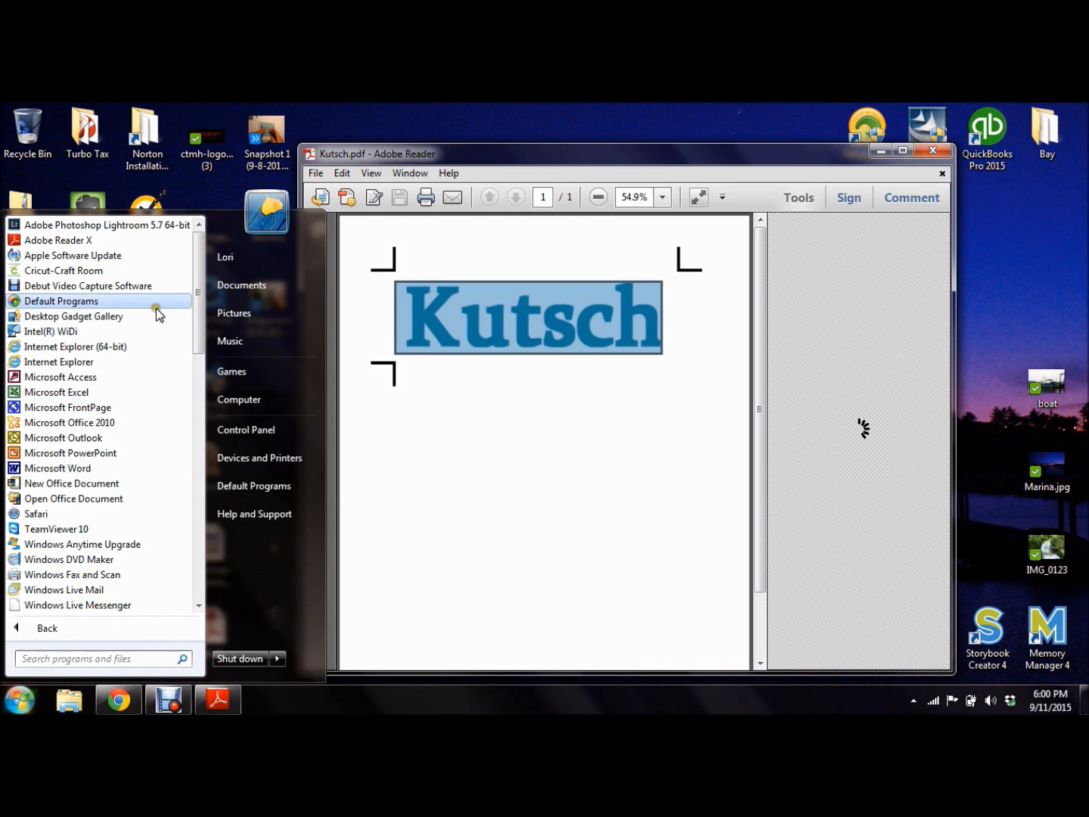
left_click_drag(197, 261, 198, 363)
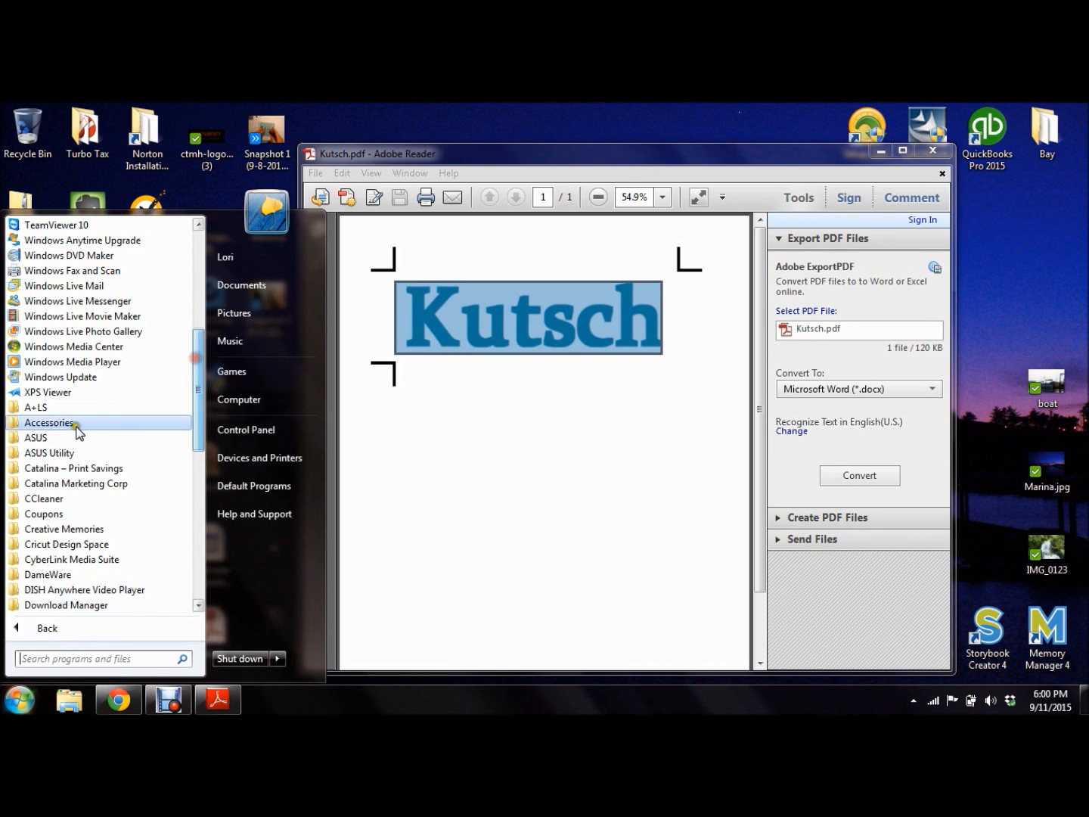
left_click(71, 423)
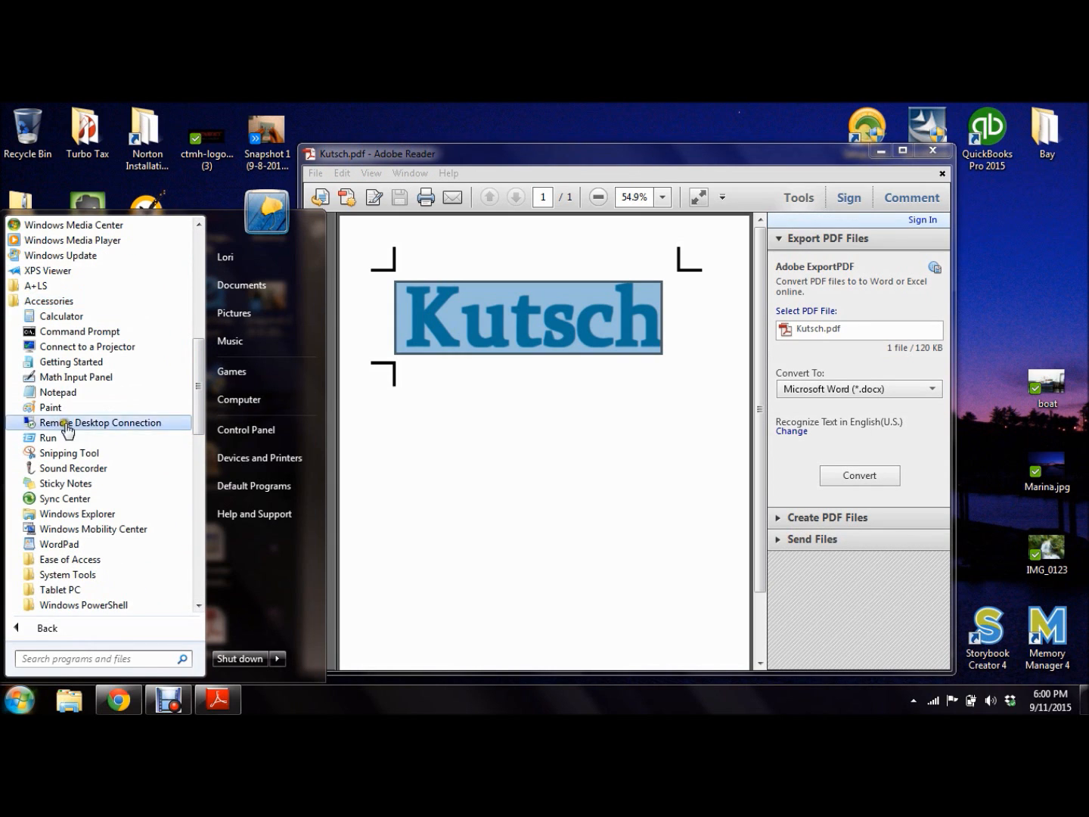
left_click(58, 409)
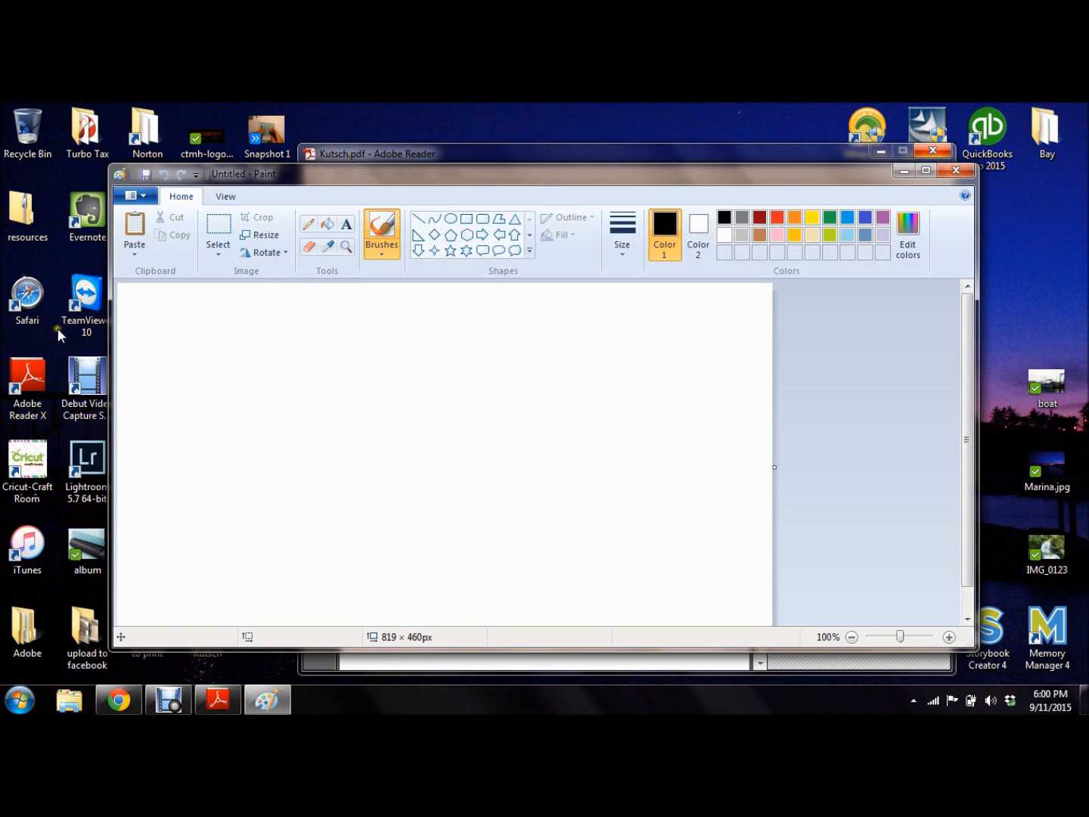
left_click(135, 223)
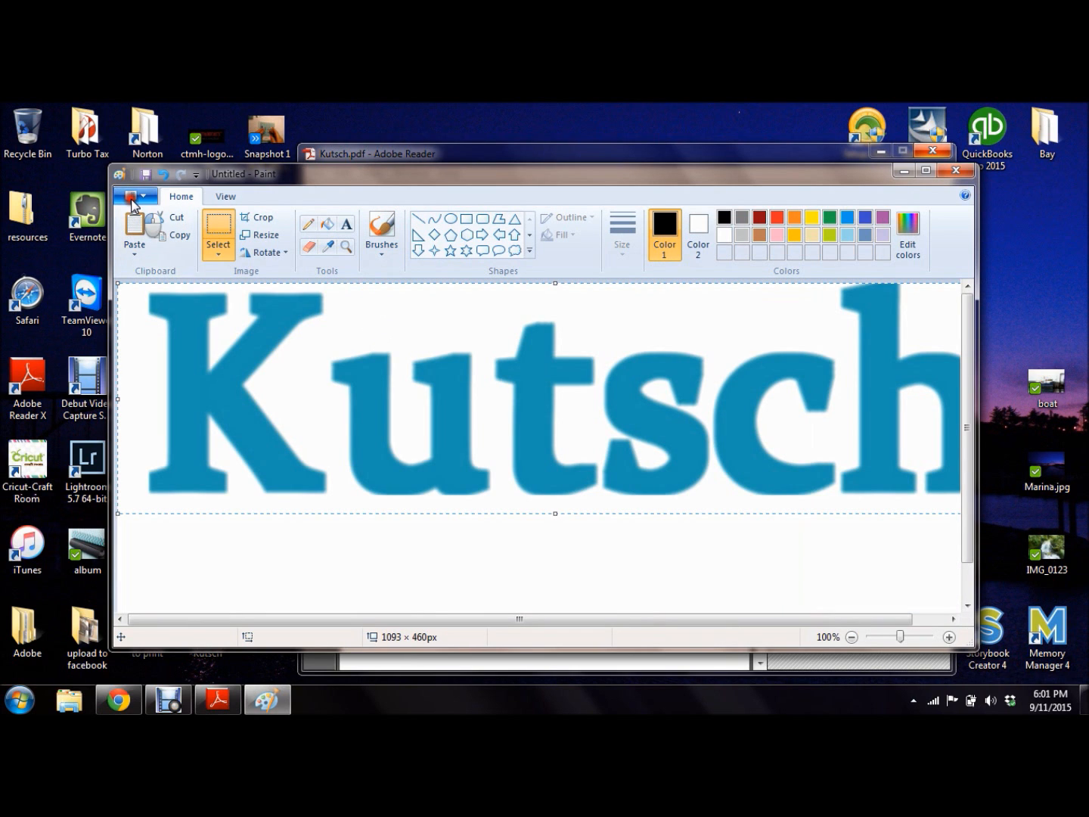
Step: Save the pasted picture as a JPEG on the Desktop, using the family name as the file name
left_click(133, 199)
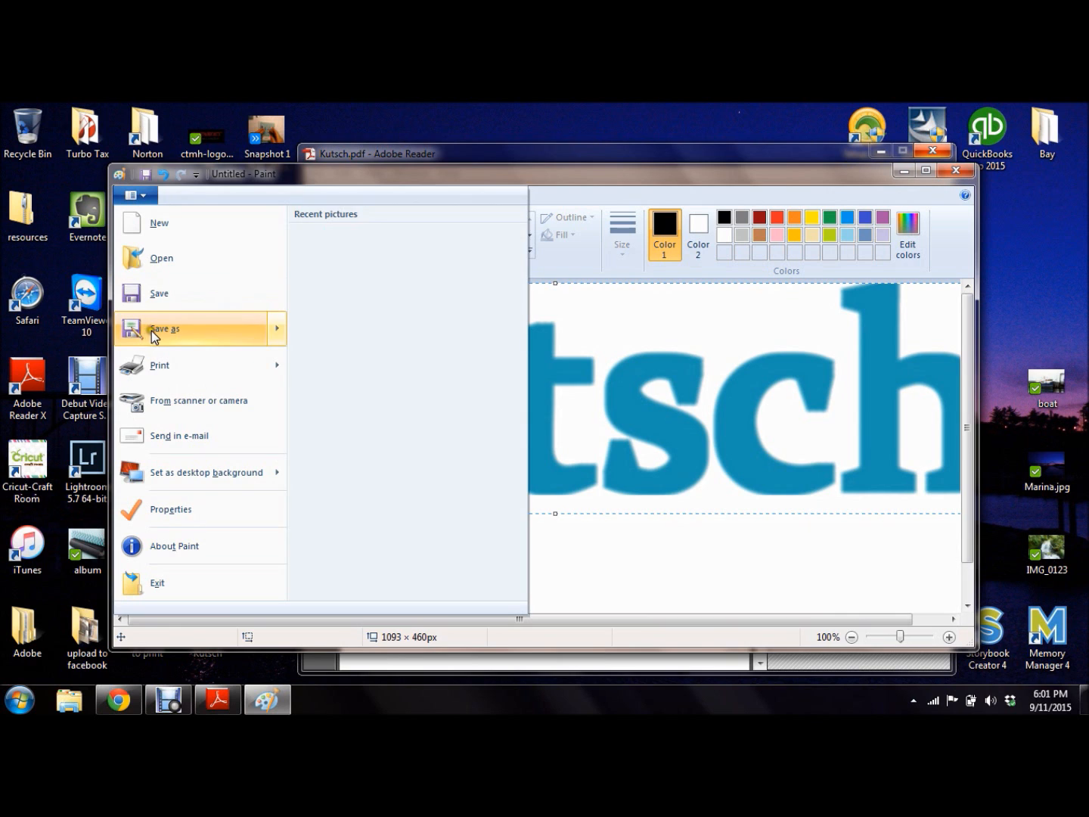
mouse_move(164, 330)
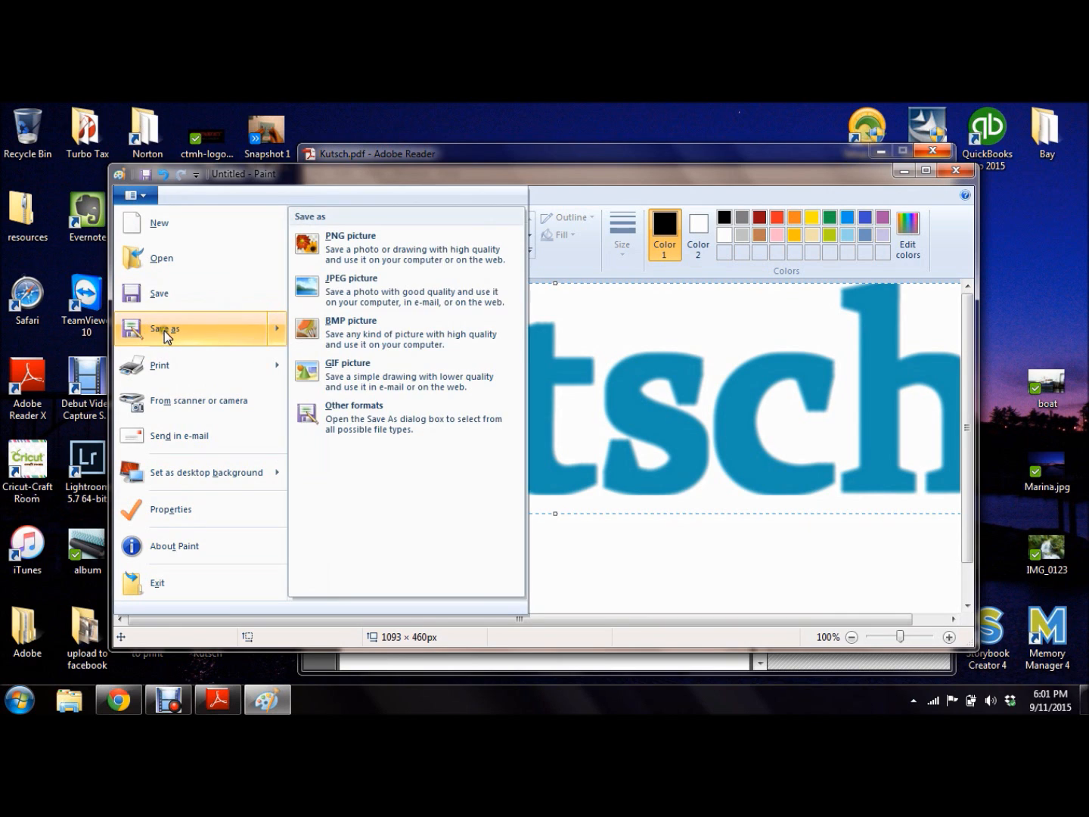
left_click(363, 292)
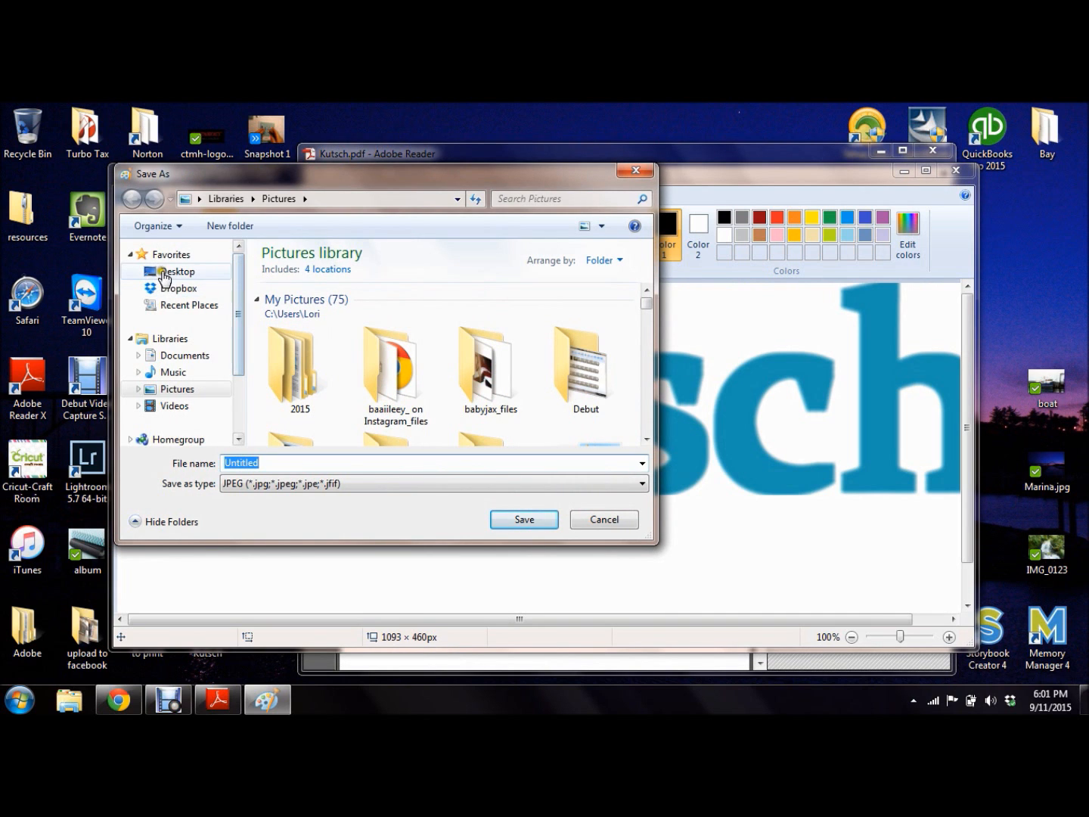
left_click(155, 268)
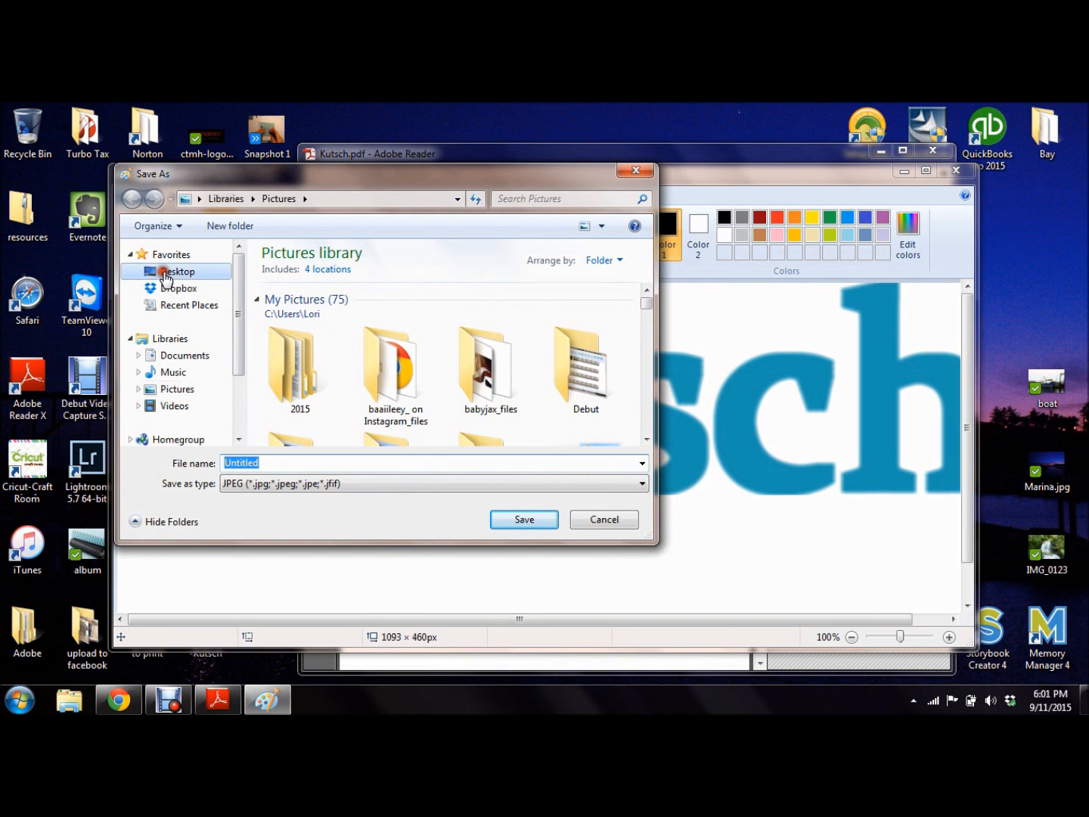
left_click(235, 508)
double_click(269, 463)
type("Kutsch")
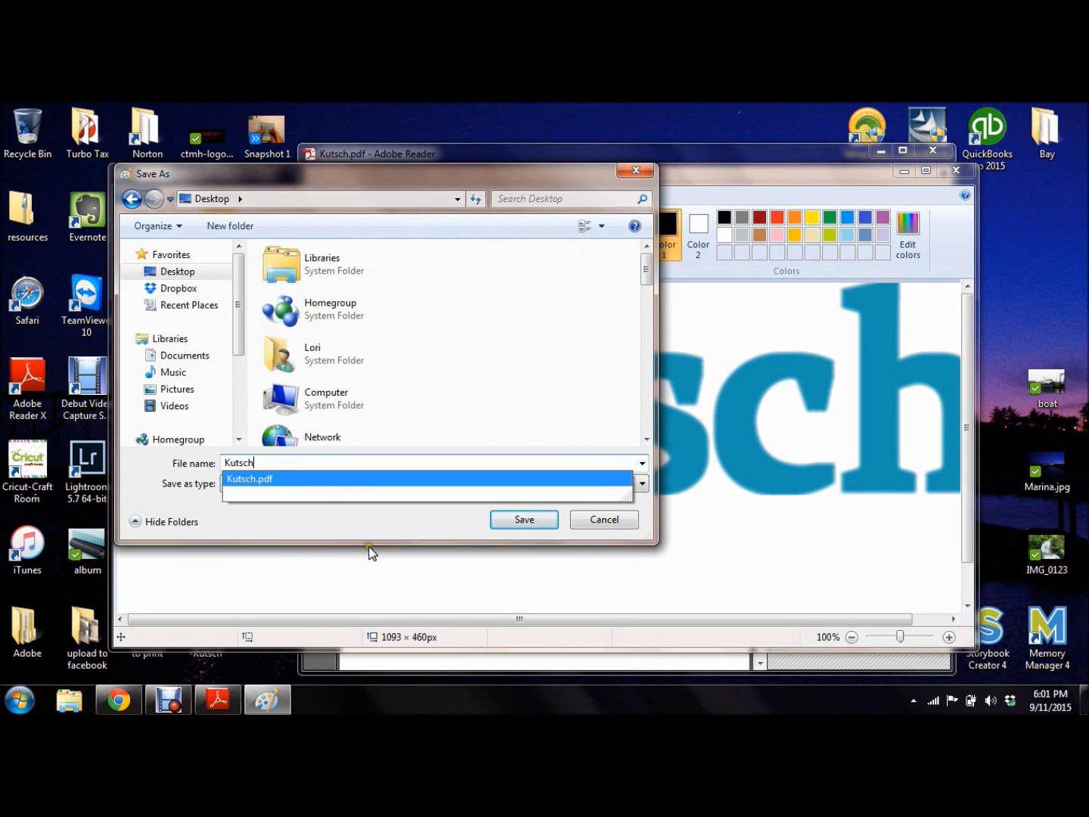
key("Tab")
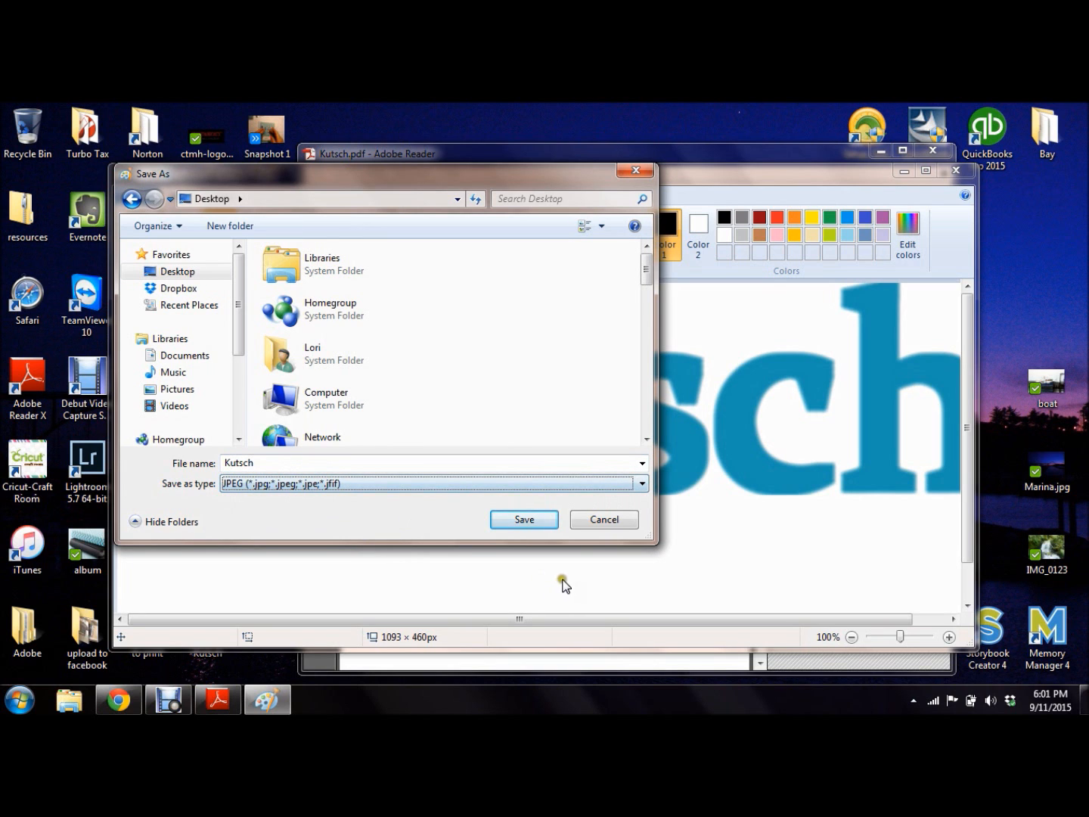
left_click(524, 521)
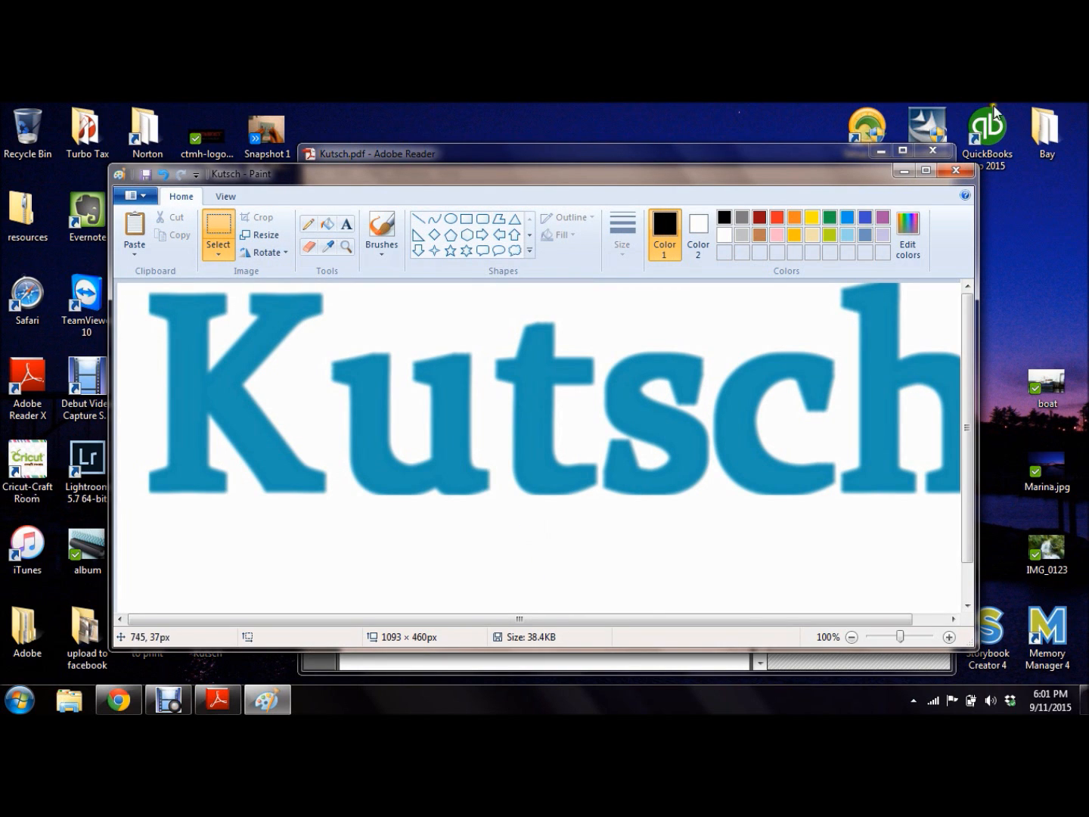
Step: Close Paint and the PDF in Adobe Reader, and switch back to Cricut Design Space in Chrome
left_click(956, 172)
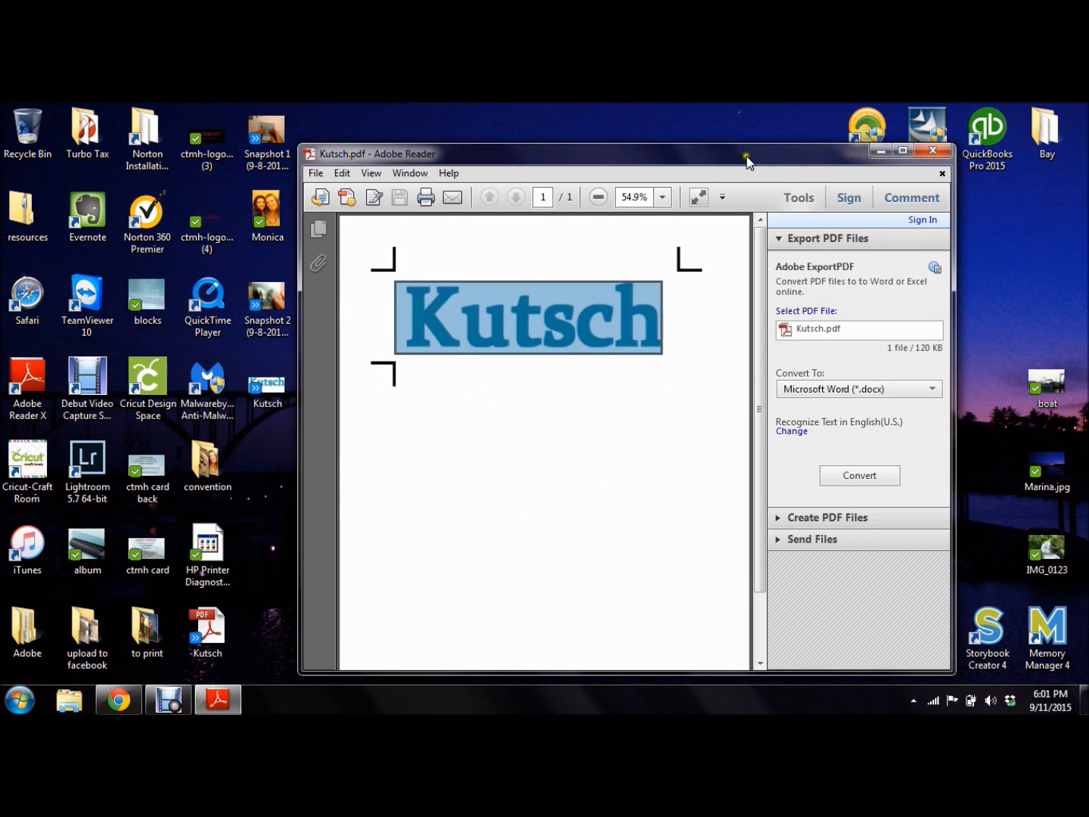
left_click(932, 151)
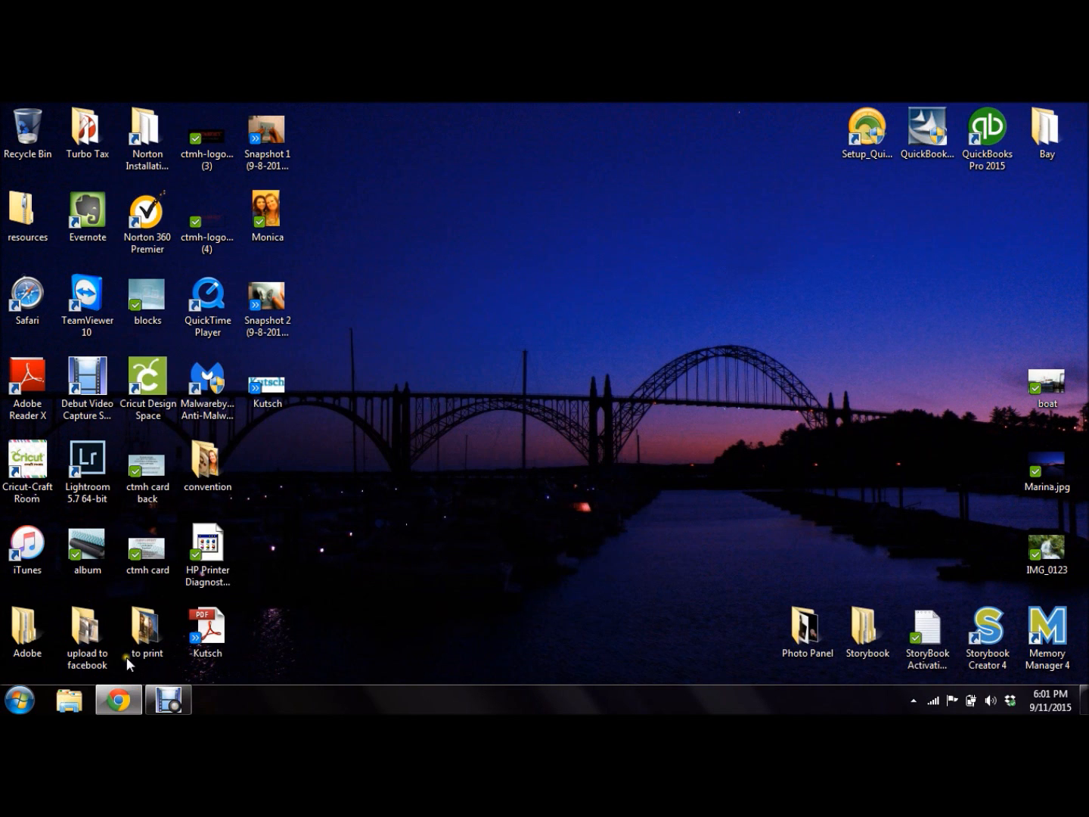
left_click(116, 704)
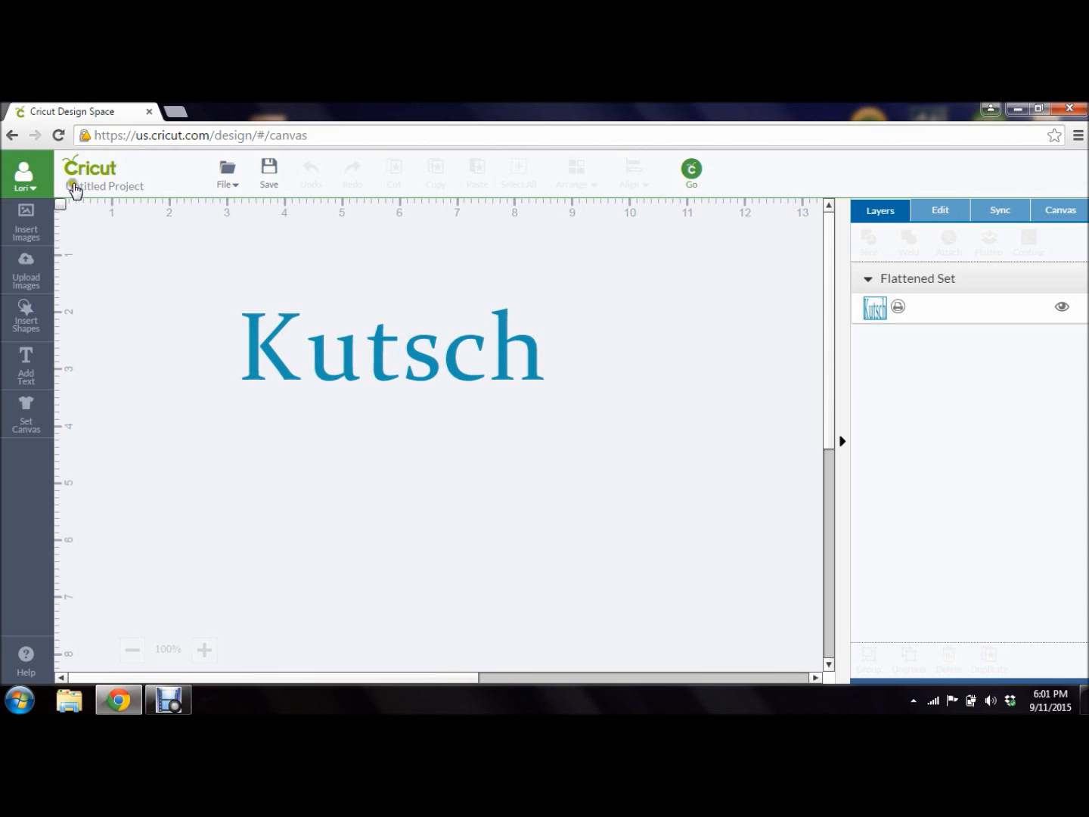
Step: Start a basic image upload and load the lettering JPEG from the Desktop
left_click(24, 280)
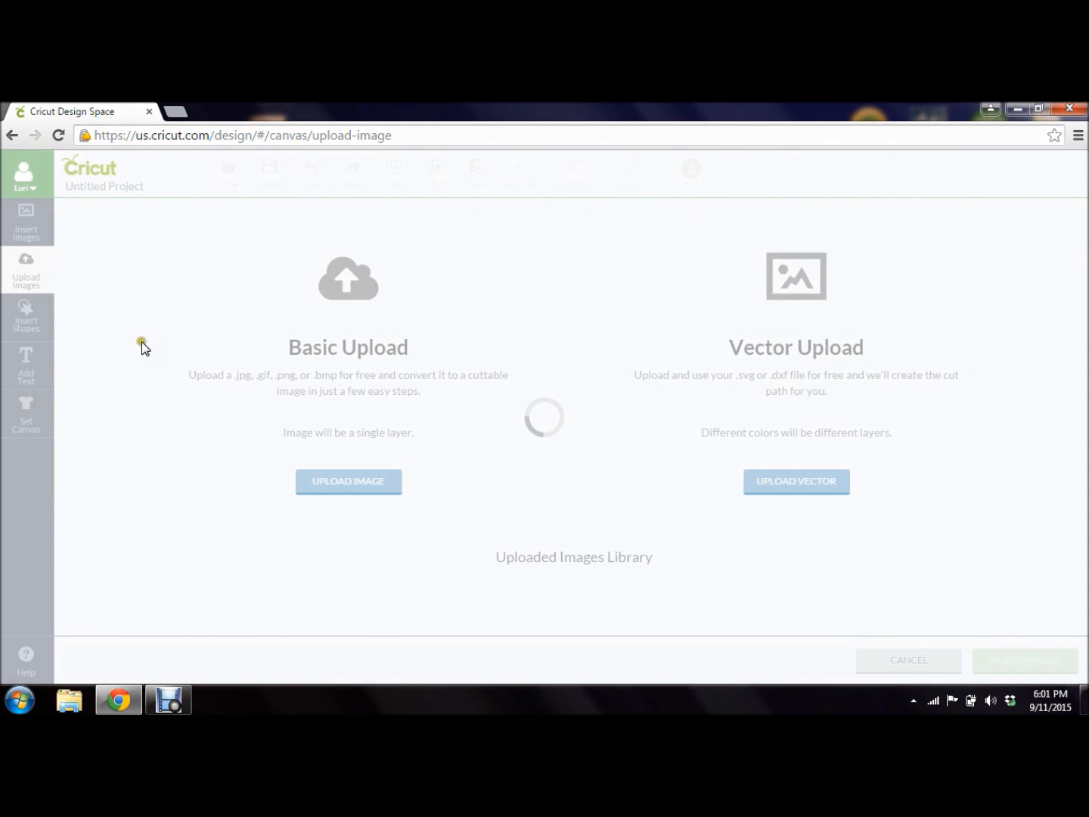
left_click(317, 486)
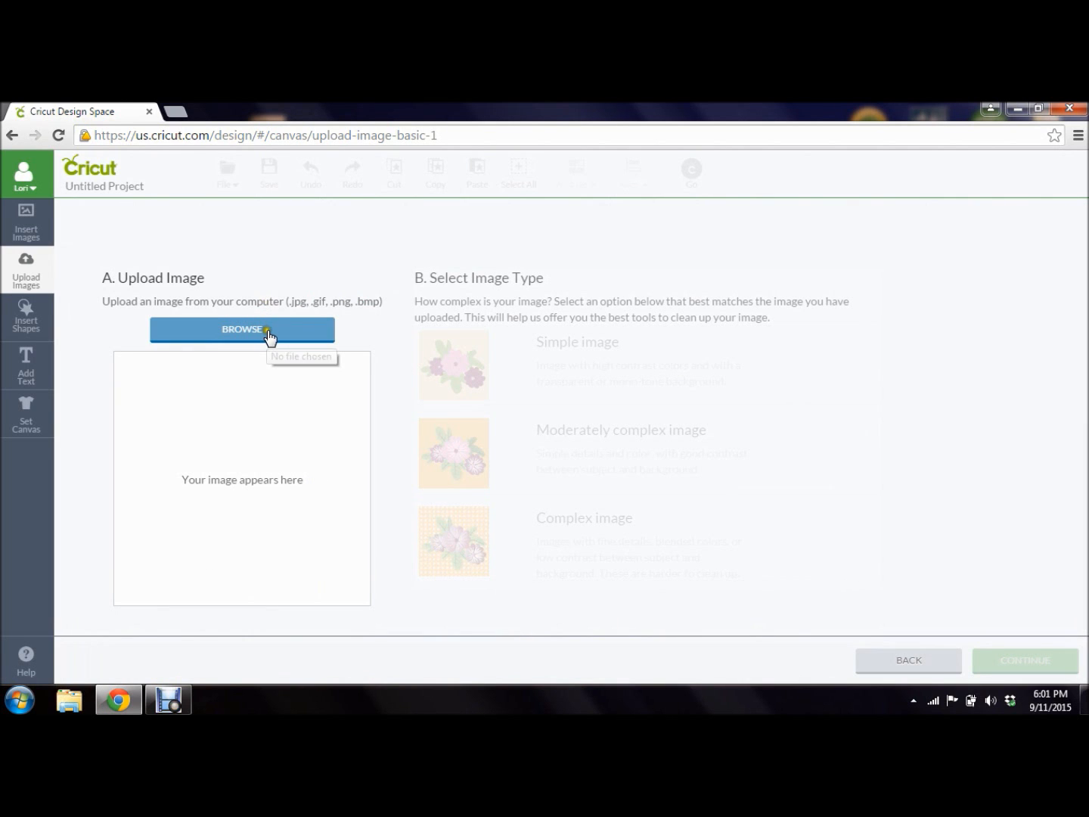
left_click(263, 327)
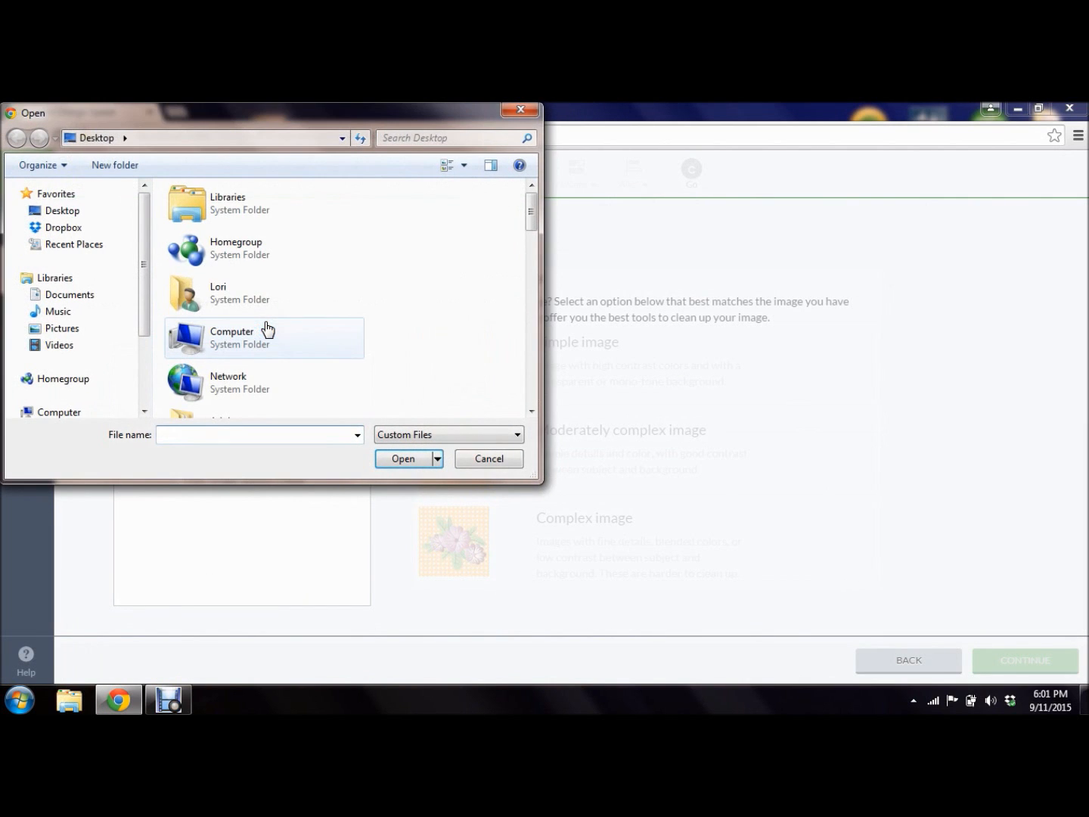
left_click_drag(530, 214, 513, 360)
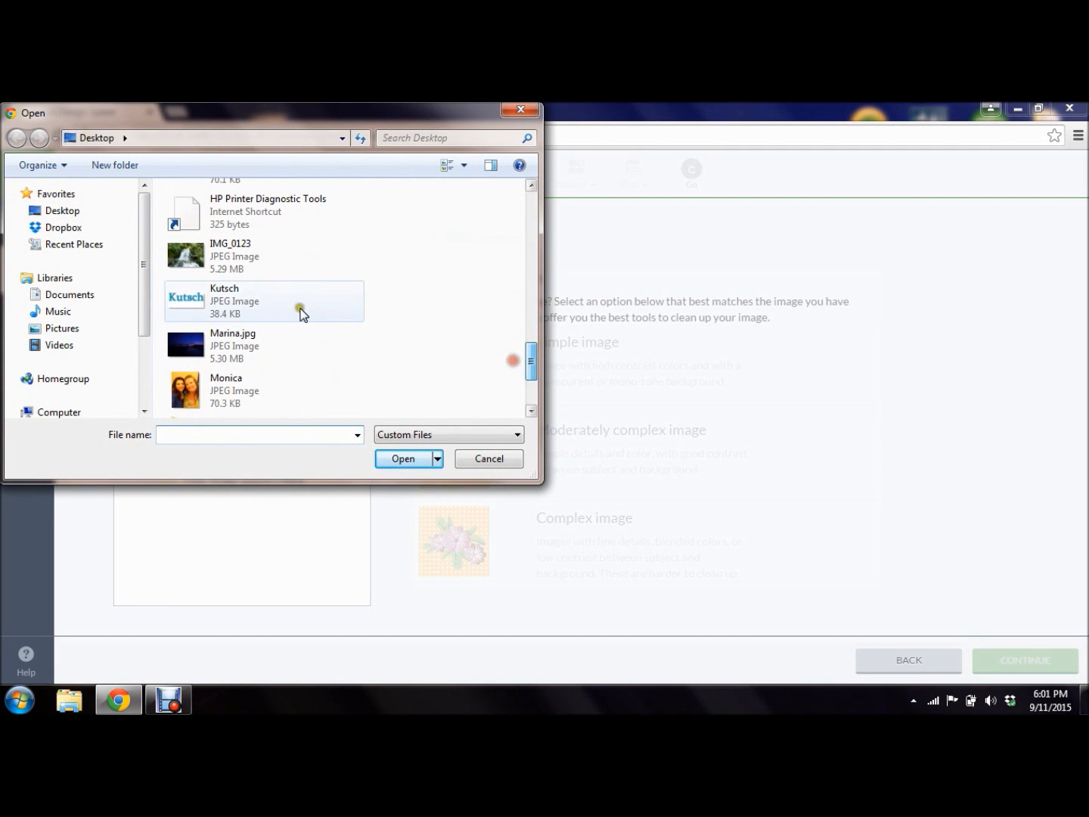
left_click(221, 298)
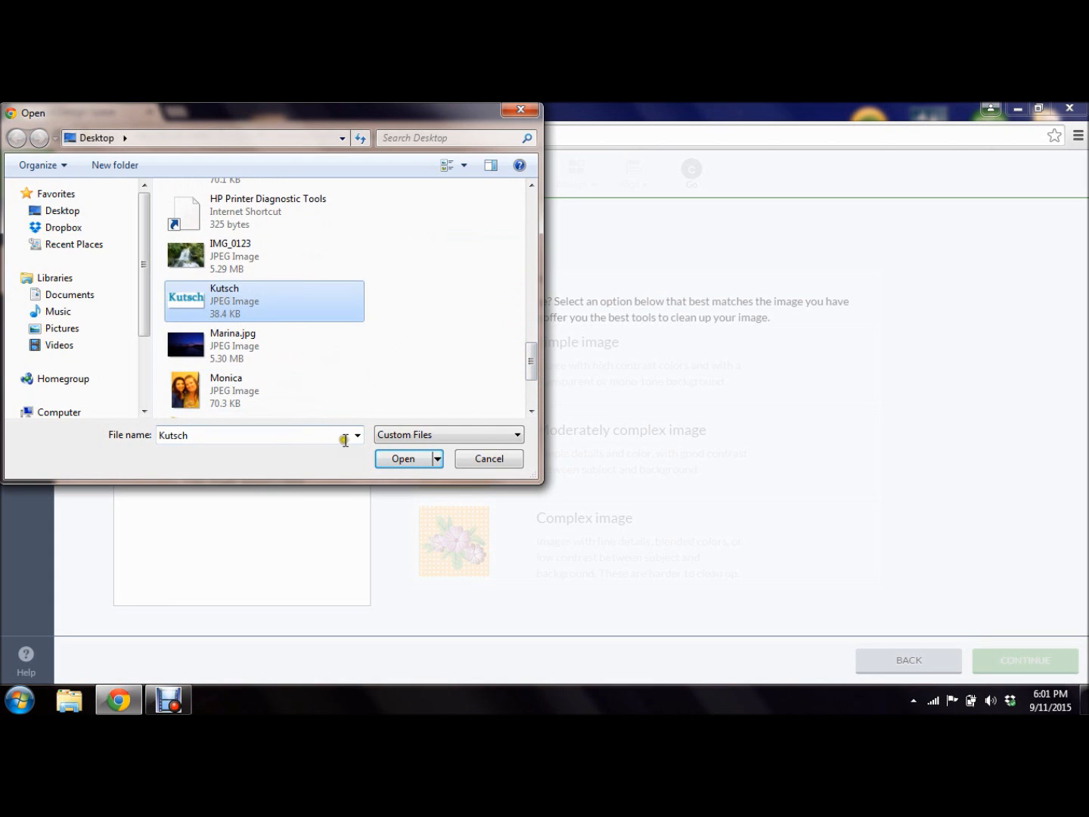
left_click(401, 459)
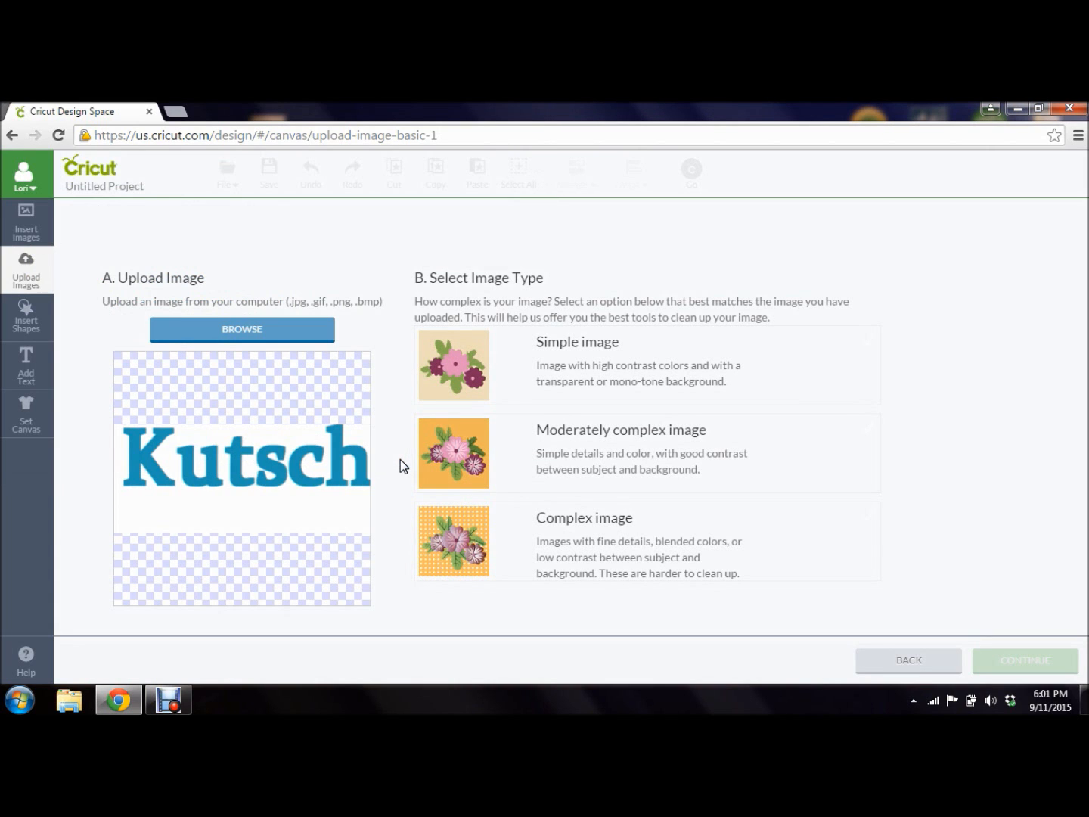
Step: Classify the uploaded lettering as a simple image and continue to the background cleanup
left_click(660, 350)
left_click(867, 334)
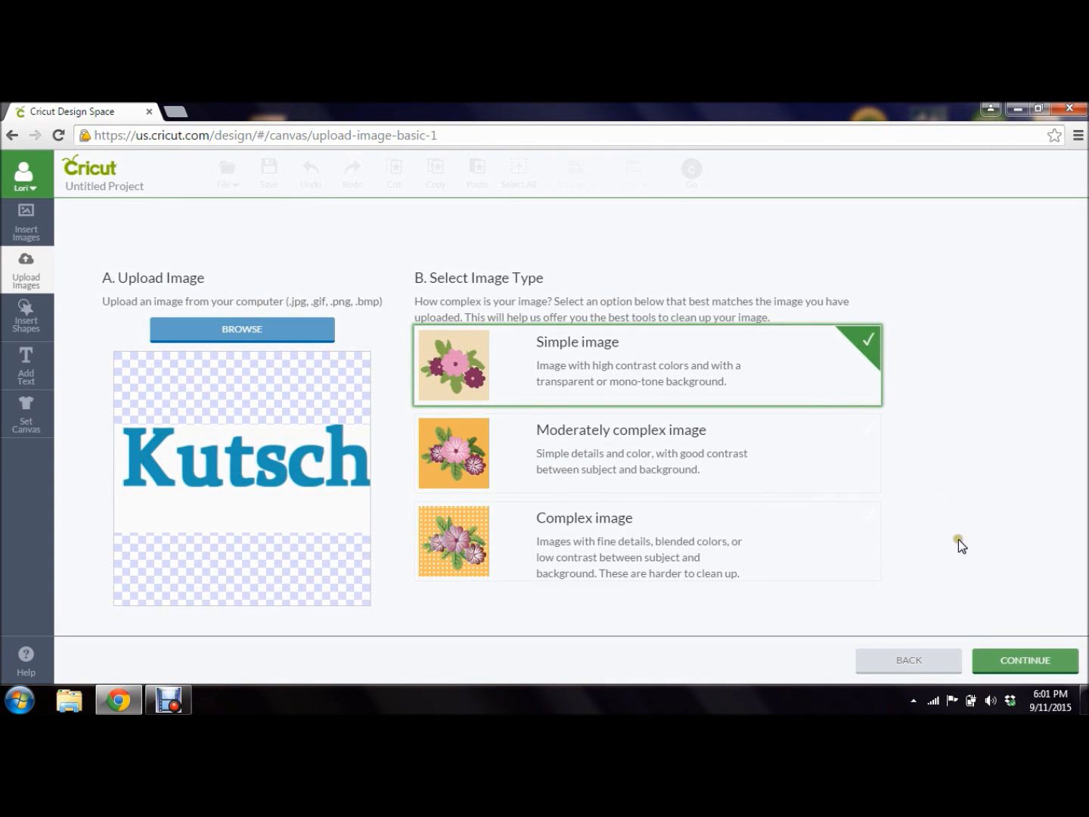
left_click(1016, 664)
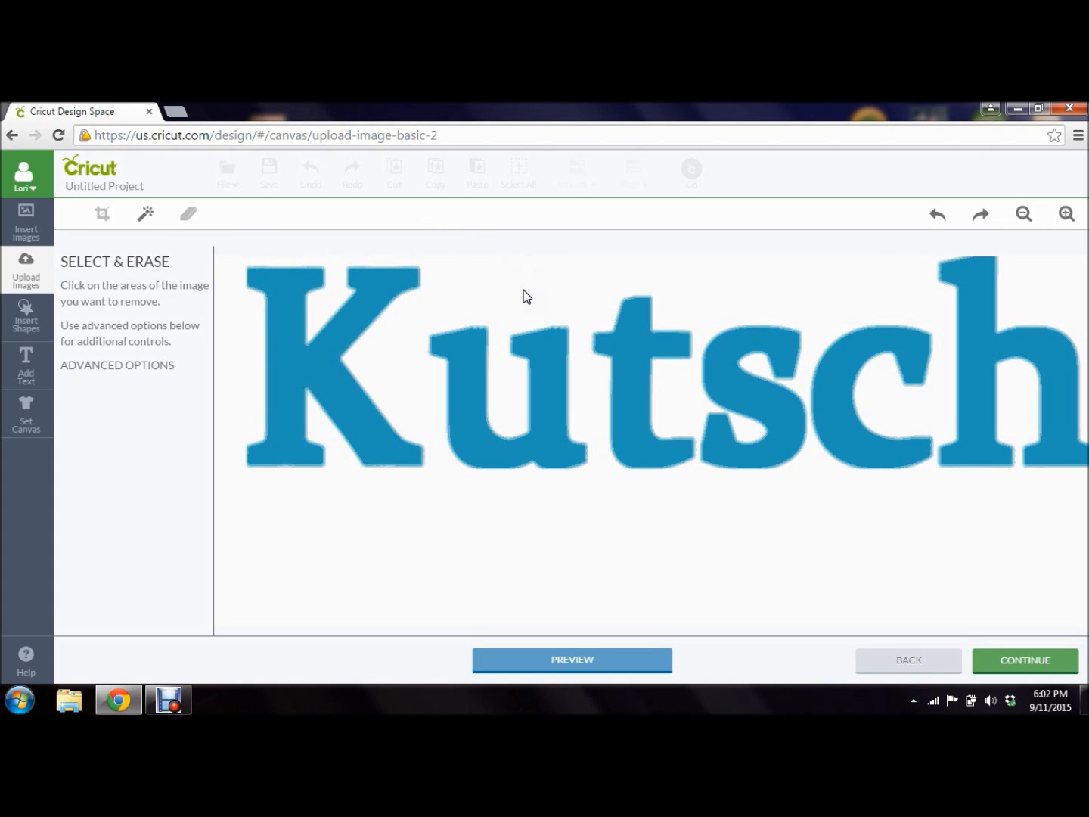
Step: Erase the white background around the letters, inside the s and above the h, and continue to naming
double_click(146, 217)
left_click(165, 238)
left_click(392, 362)
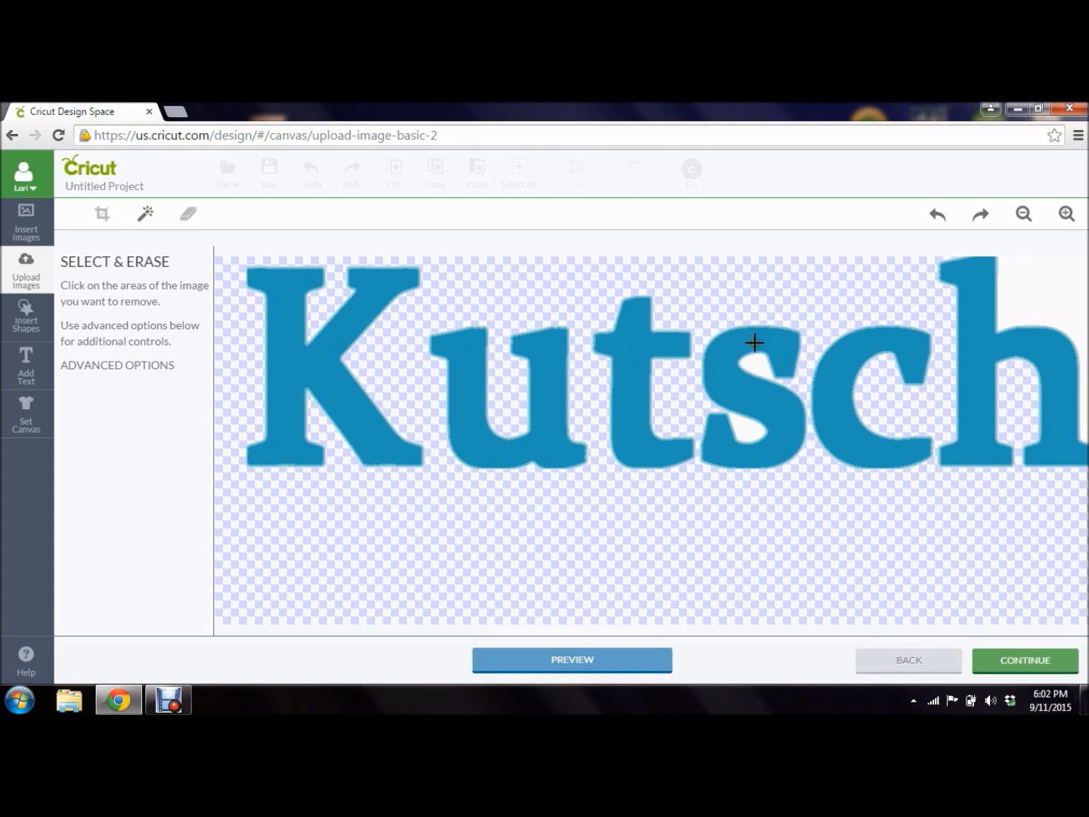
left_click(743, 429)
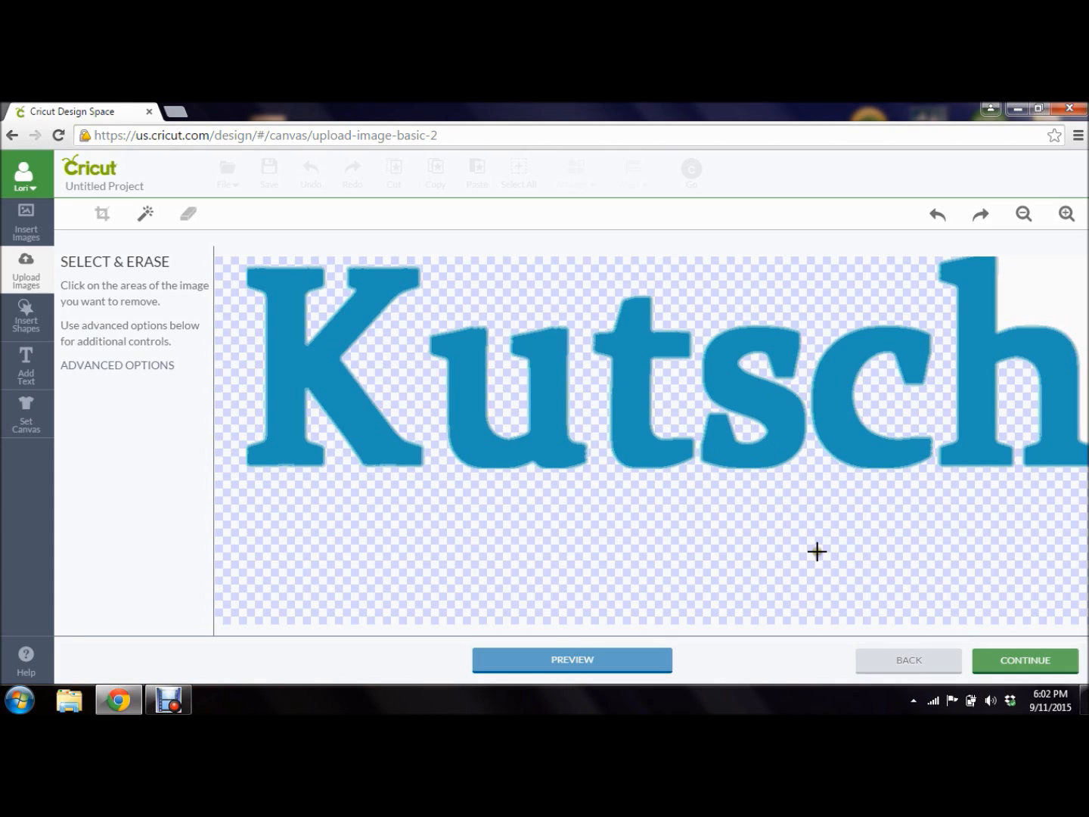
left_click(1049, 280)
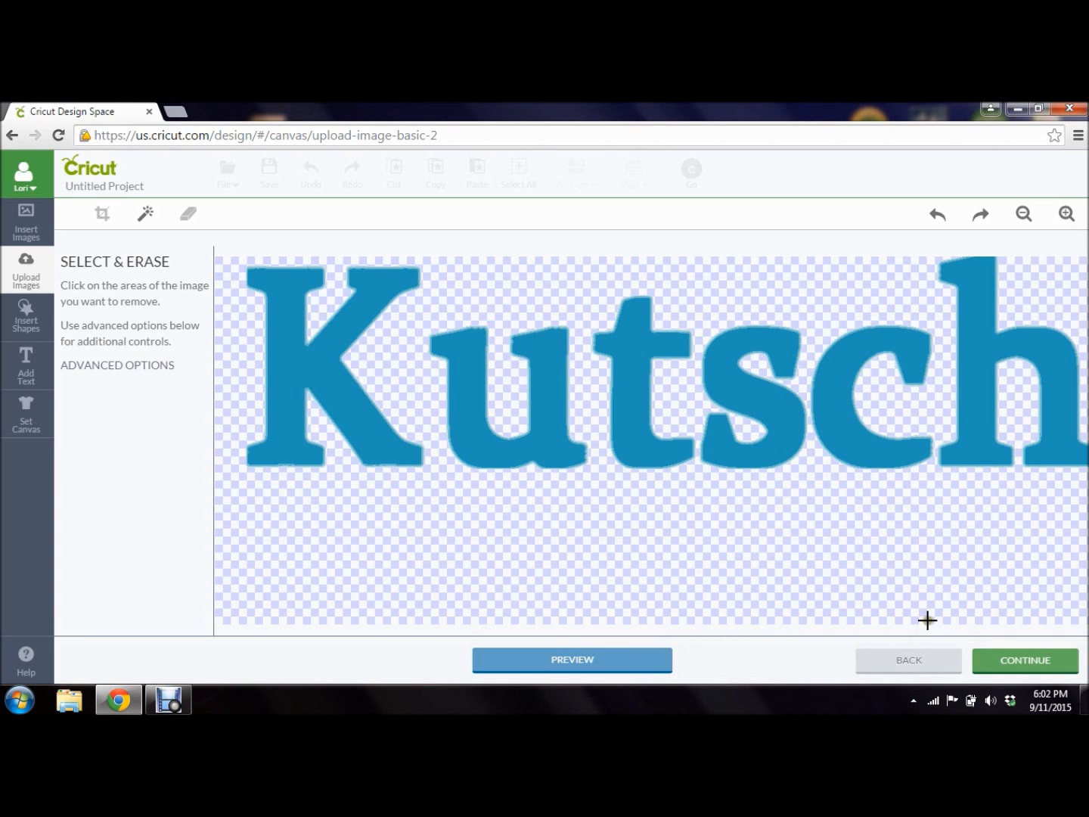
left_click(1002, 663)
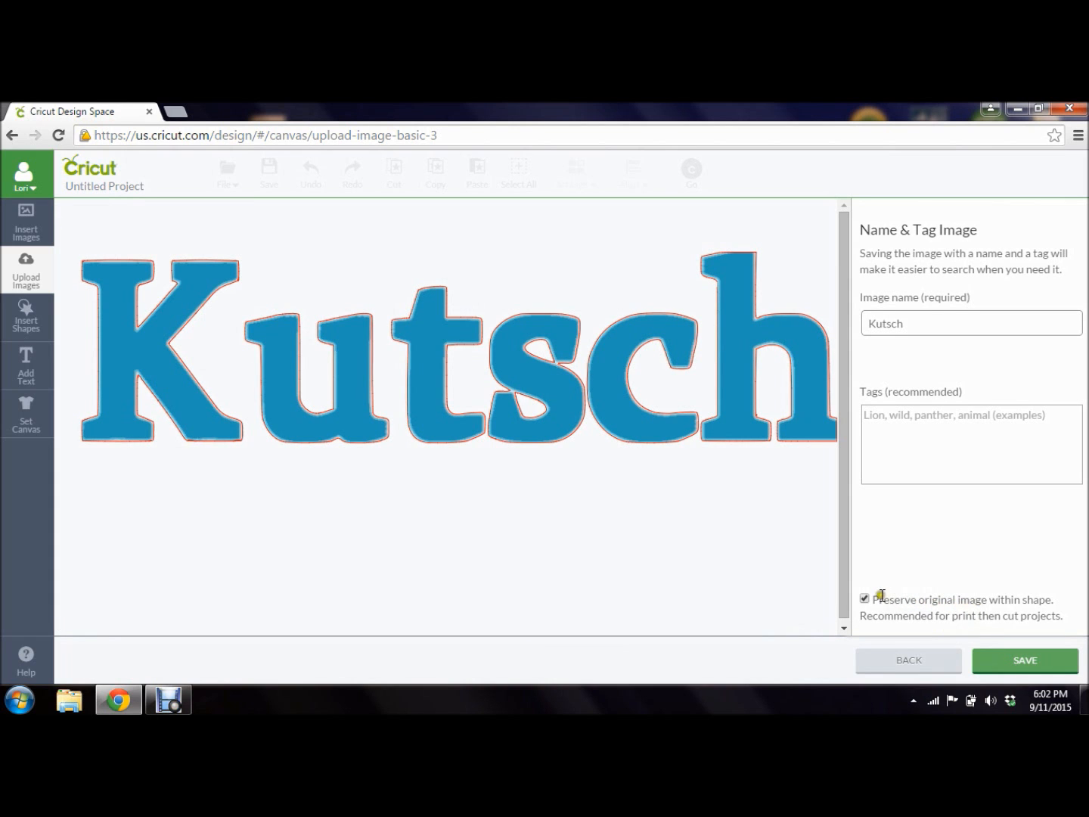
Step: Save the lettering without preserving the original image within the shape, and insert it from the uploaded images onto the canvas
left_click(865, 597)
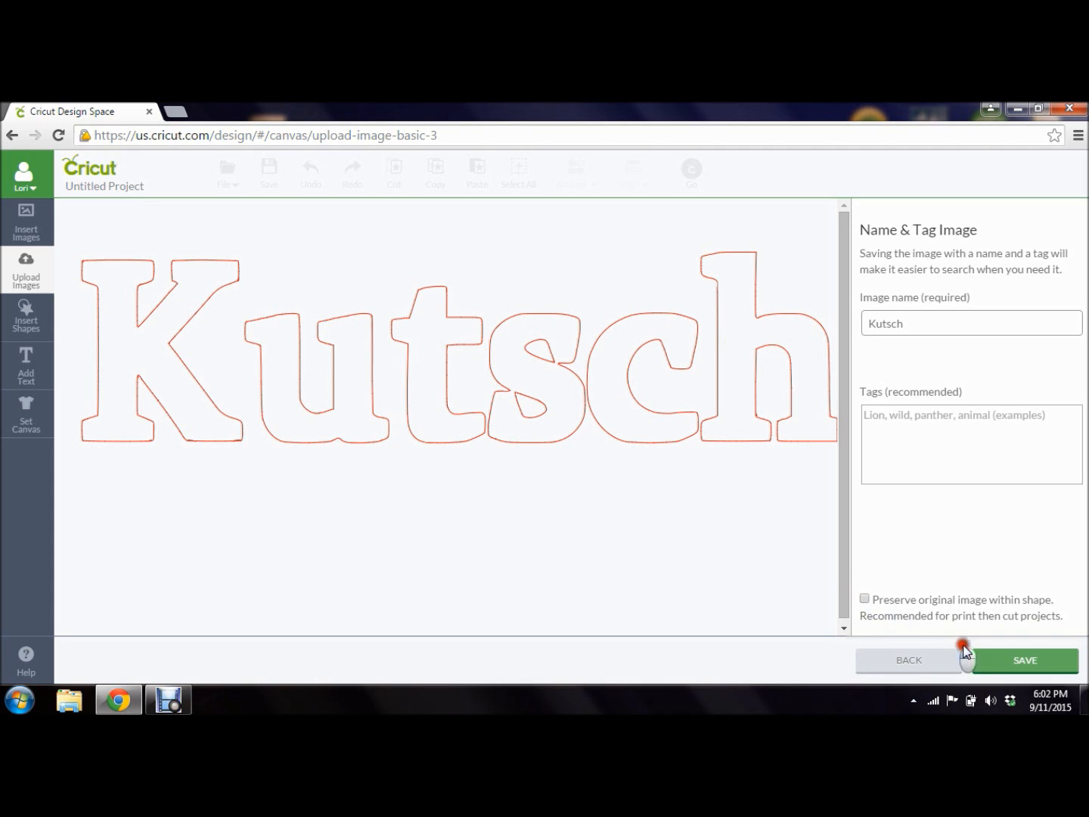
left_click(1020, 657)
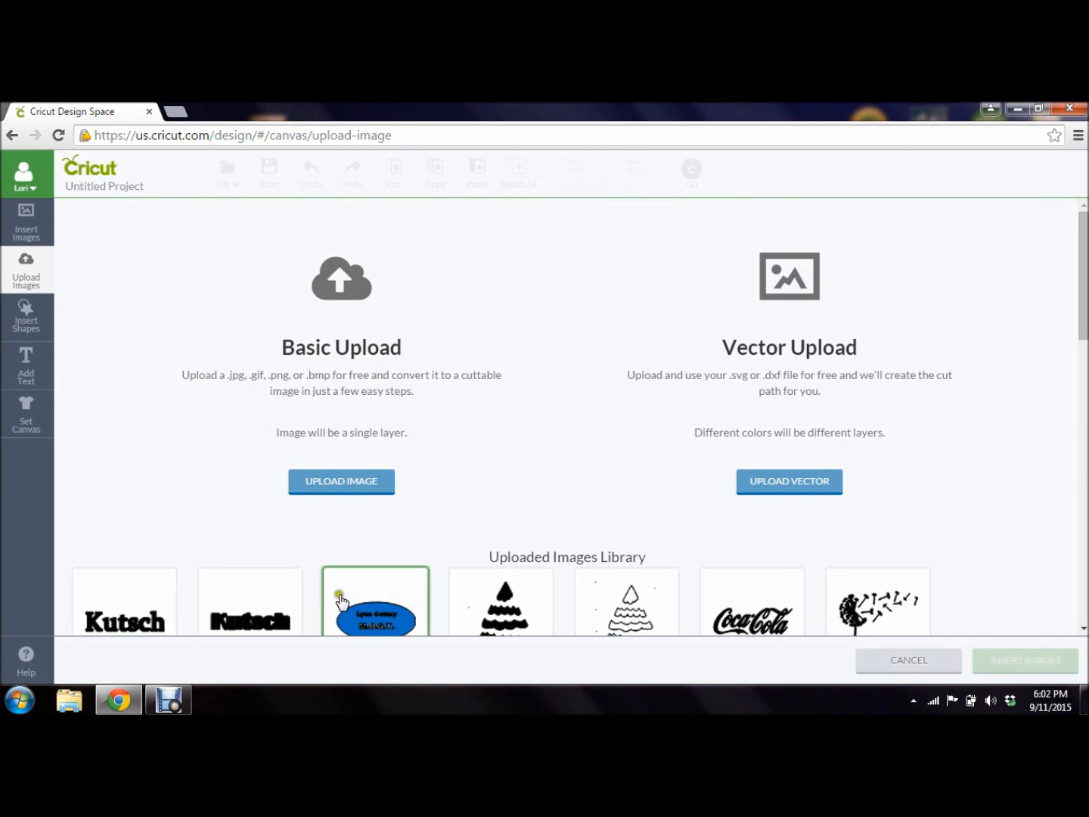
left_click(141, 623)
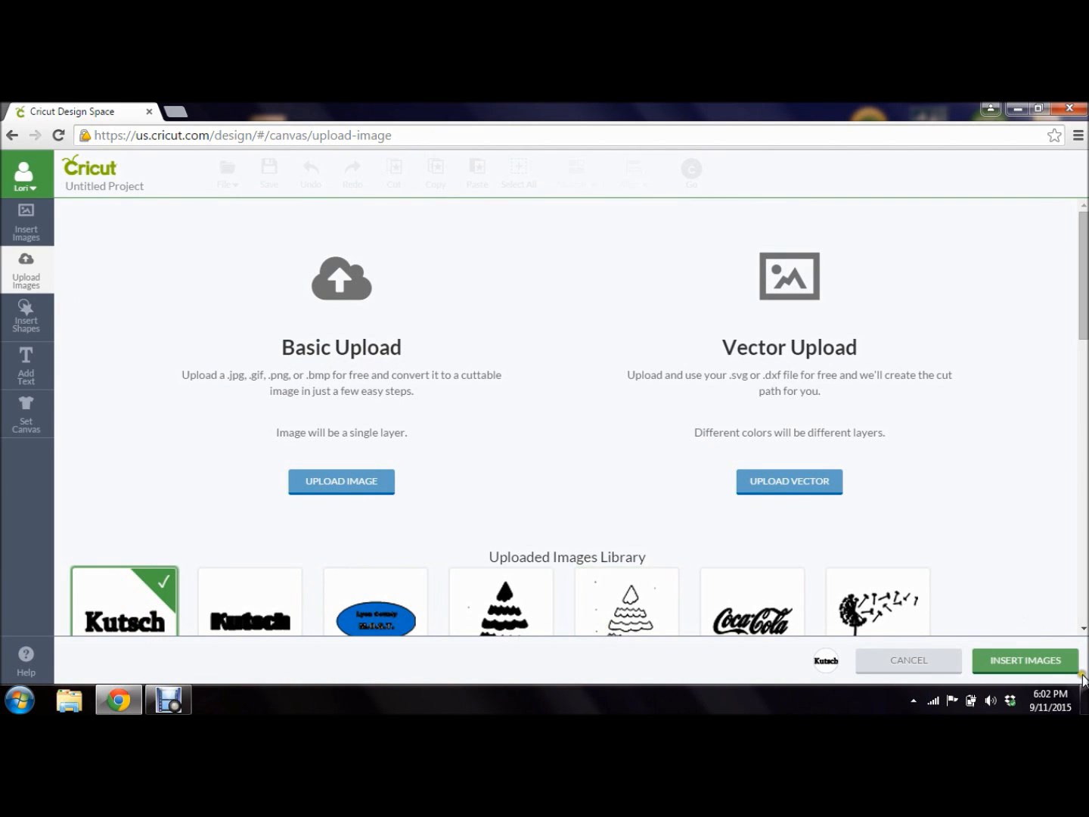
left_click(1029, 661)
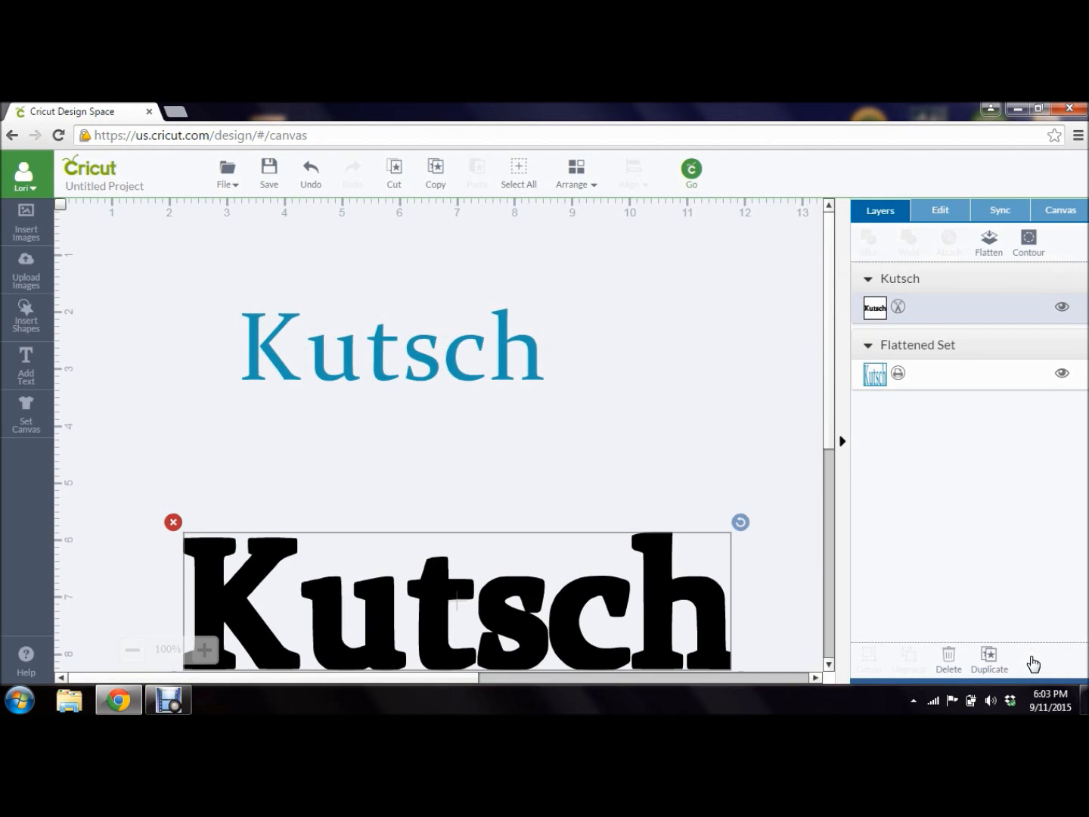
Step: Move the black lettering up to just below the blue lettering and send it to the back
left_click_drag(450, 581, 443, 412)
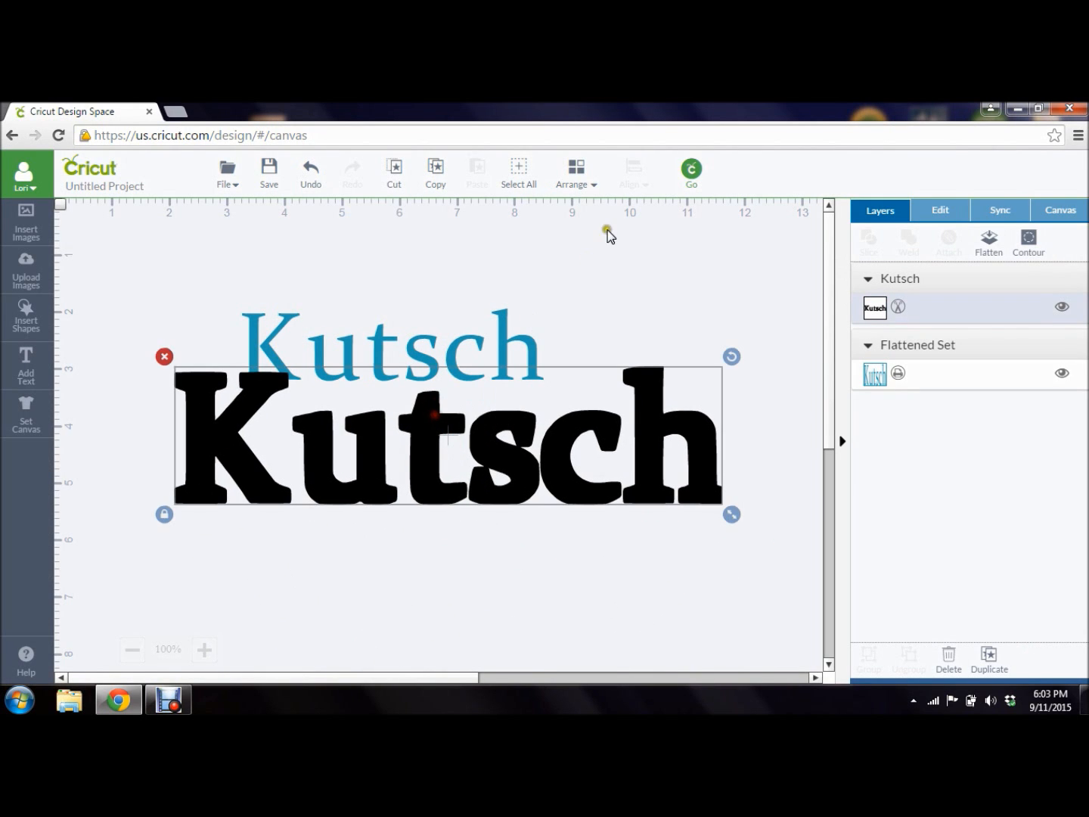
left_click(589, 189)
left_click(574, 220)
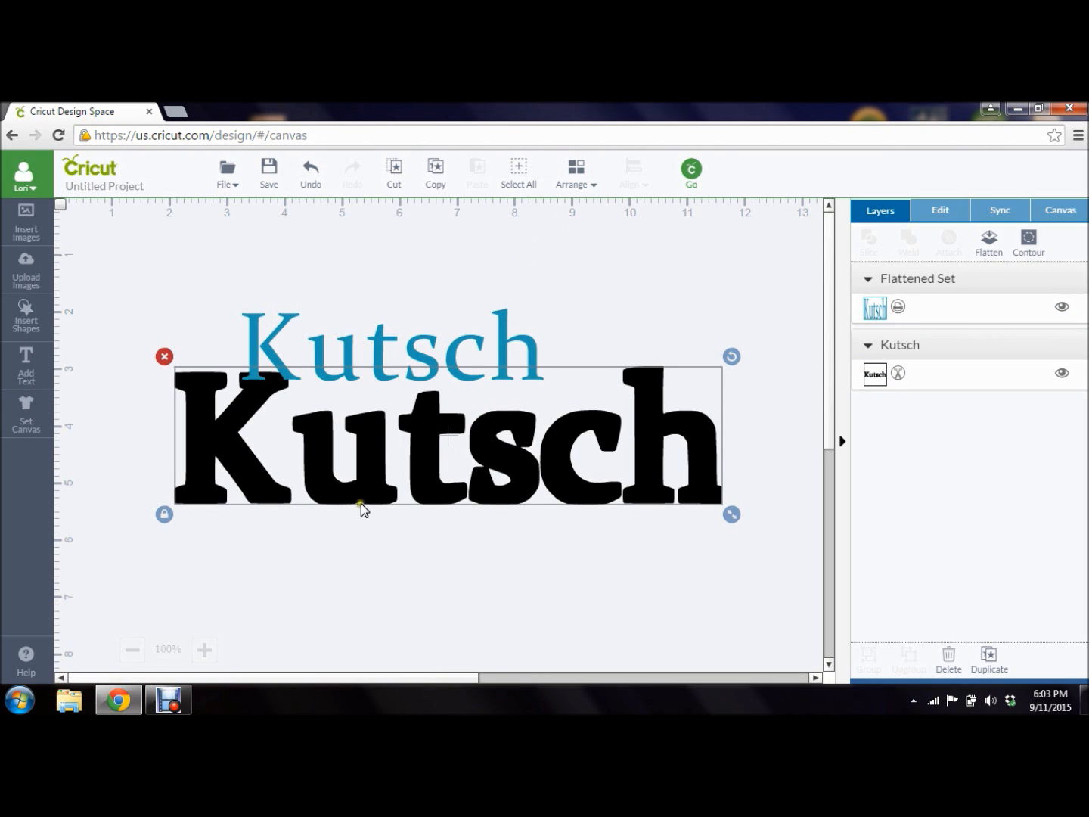
Step: Move the black lettering up behind the blue lettering and shrink it to about the same width
left_click(425, 439)
left_click_drag(426, 440, 469, 380)
left_click_drag(759, 431, 521, 376)
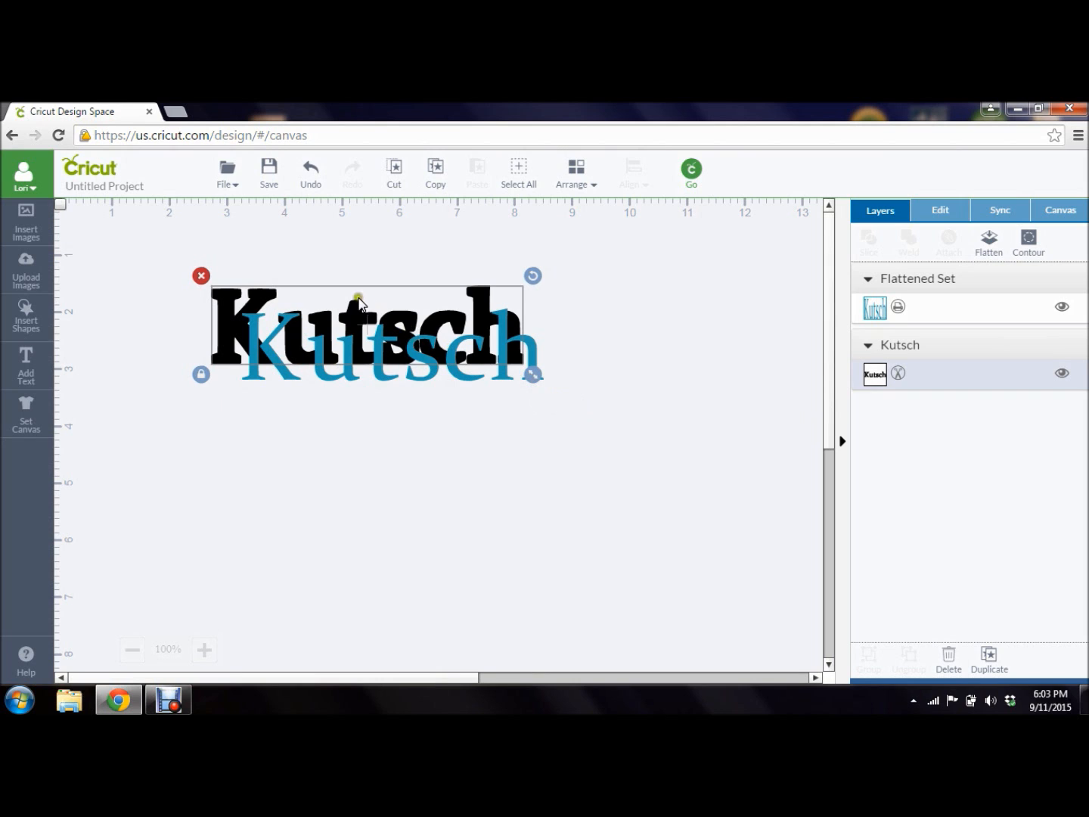
Step: Place the blue lettering over the black lettering at about X 2.82 in, Y 1.55 in and fine-tune its size
left_click_drag(358, 304, 332, 286)
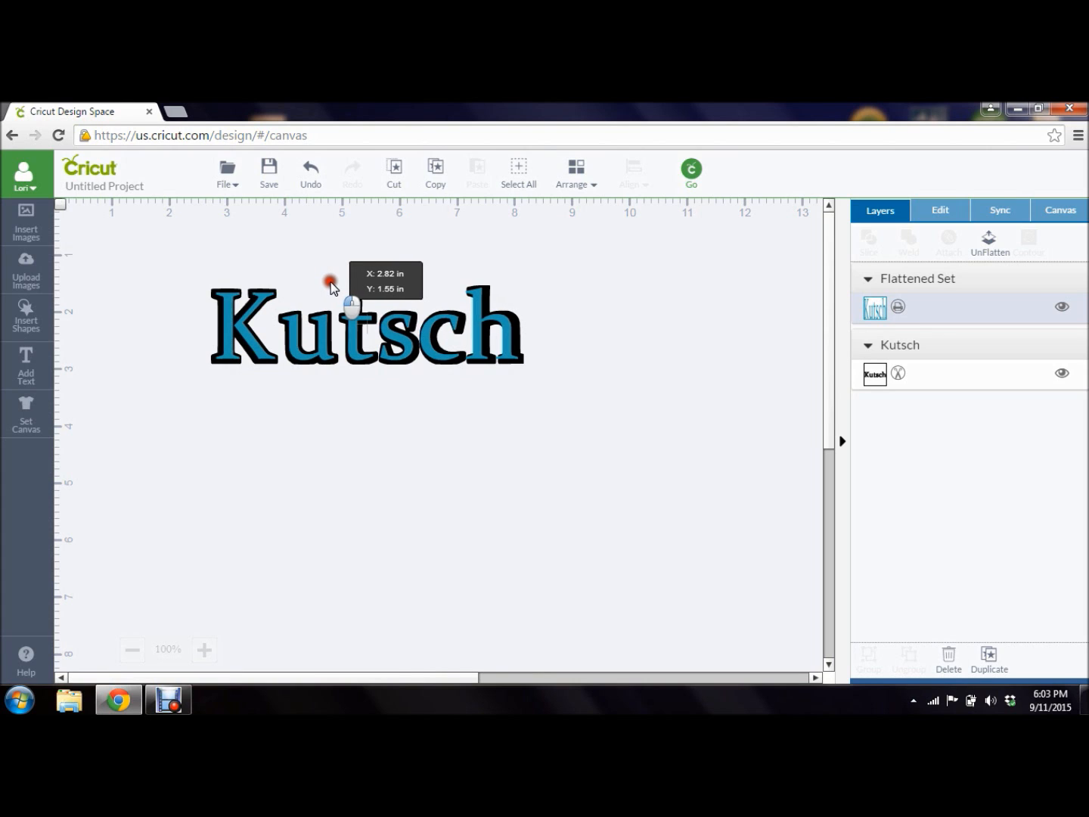
left_click_drag(330, 286, 331, 286)
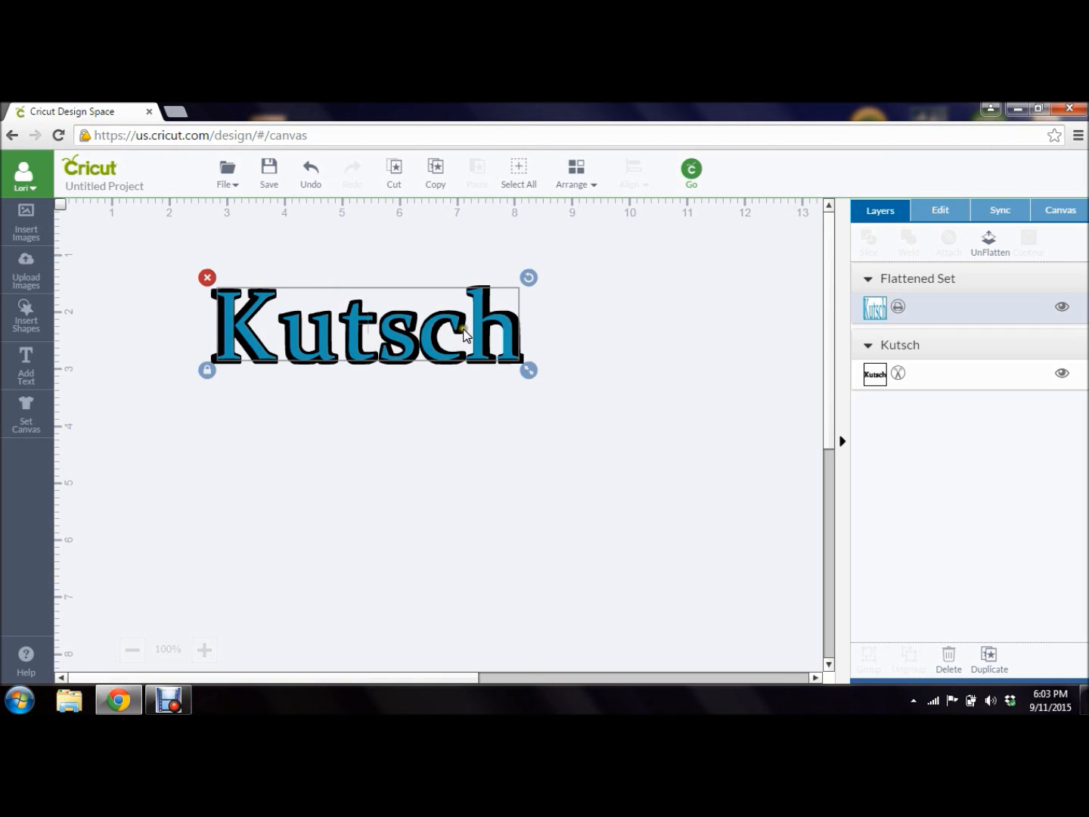
left_click_drag(527, 367, 527, 368)
Step: Shrink the black lettering slightly and nudge the blue lettering over it to about X 2.76 in, Y 1.55 in
left_click(927, 376)
left_click_drag(533, 374, 531, 374)
left_click(365, 333)
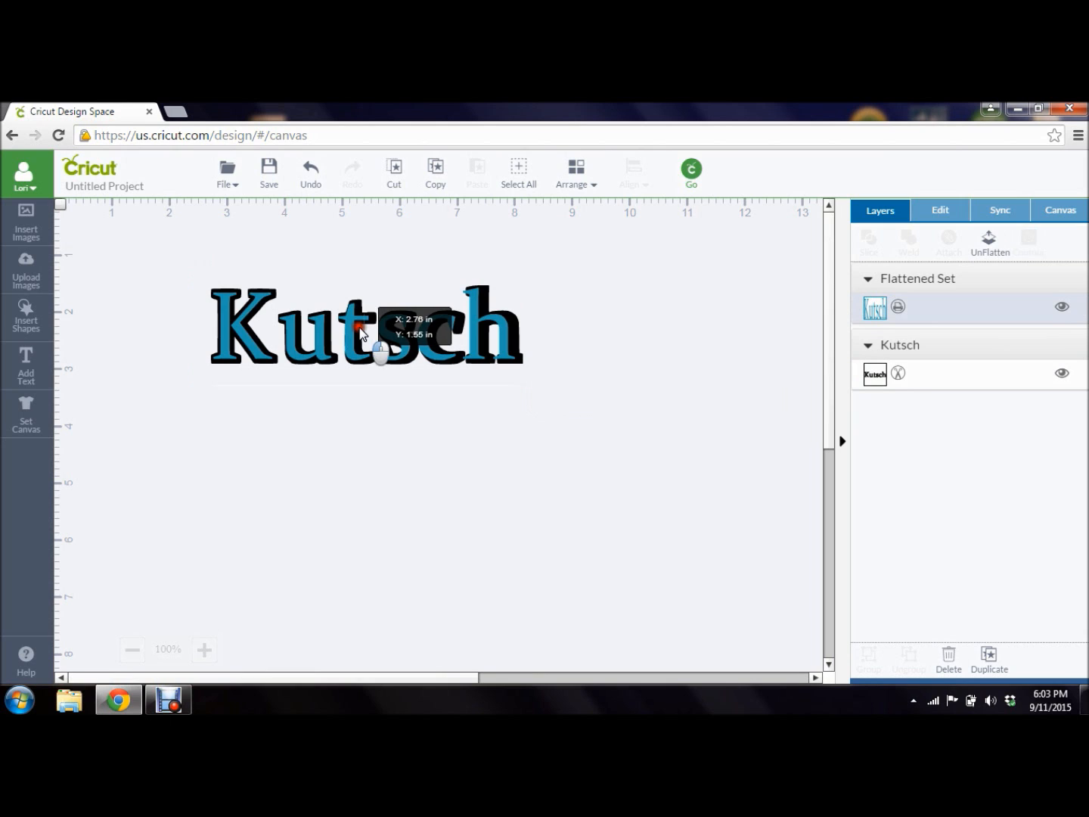
left_click_drag(364, 327, 362, 330)
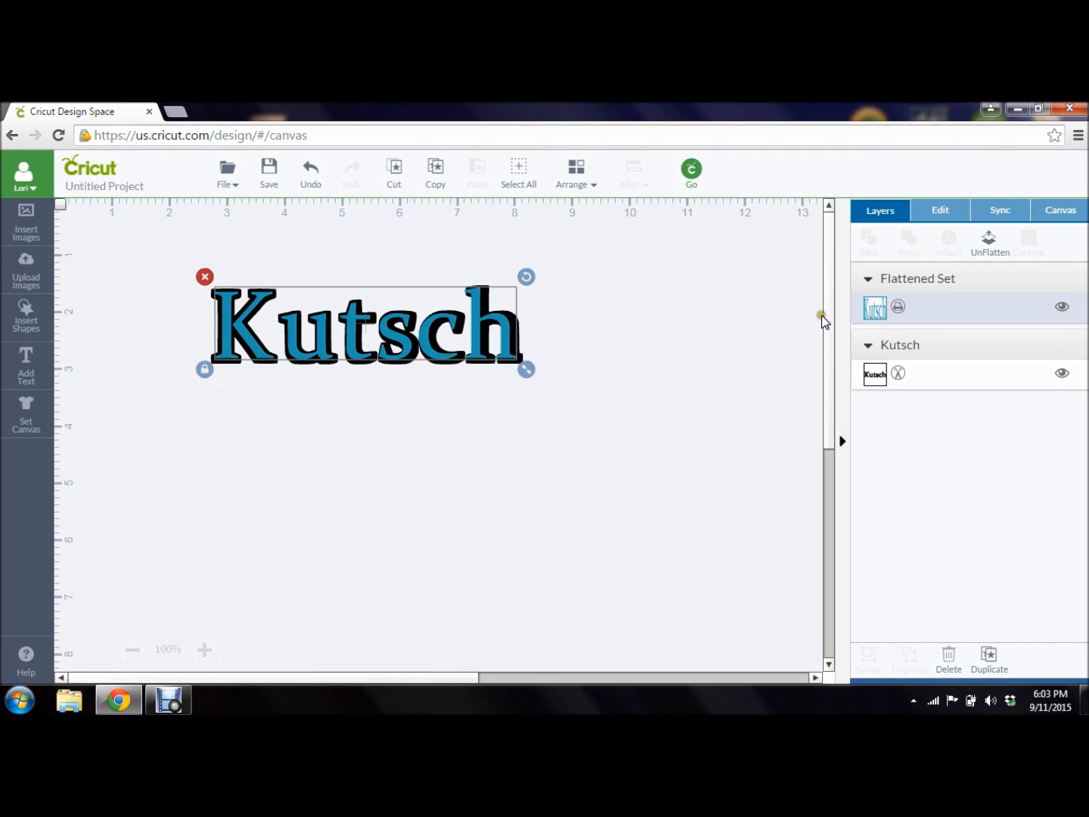
Step: Shrink the black lettering a little further and realign the lettering so an even black border surrounds the blue letters
left_click(874, 374)
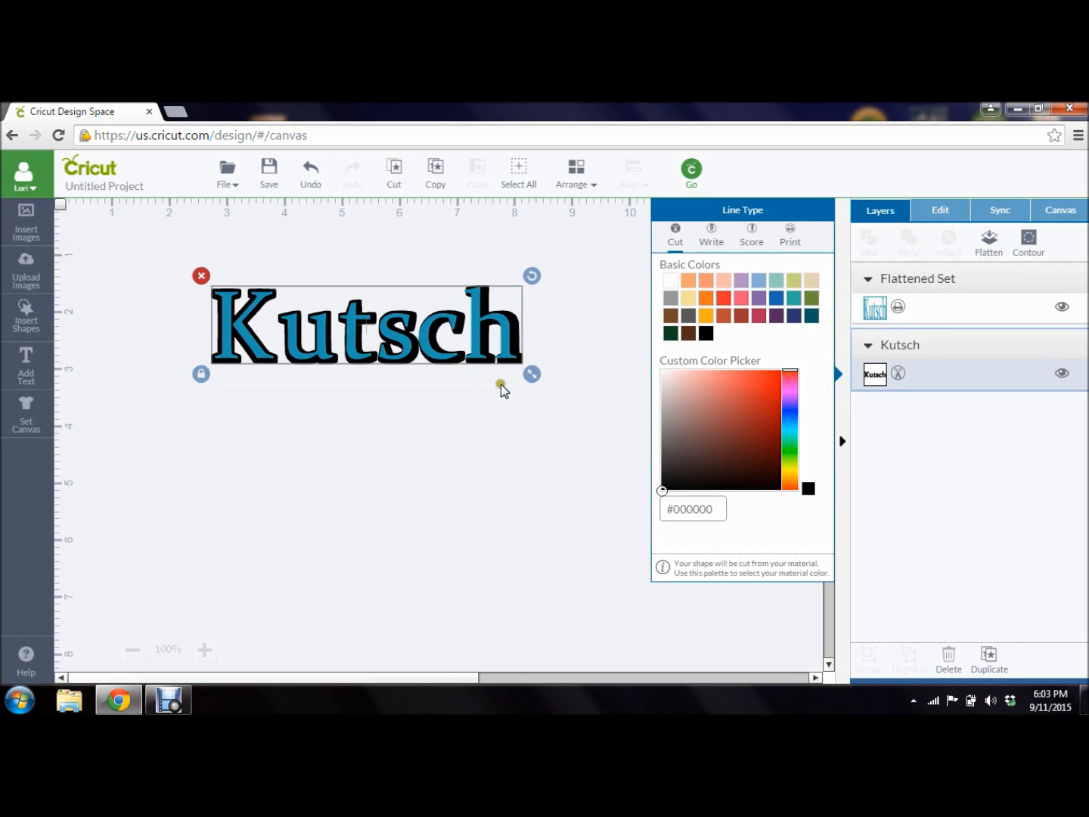
left_click_drag(529, 375, 522, 377)
left_click(463, 407)
left_click_drag(393, 340, 398, 345)
left_click(439, 423)
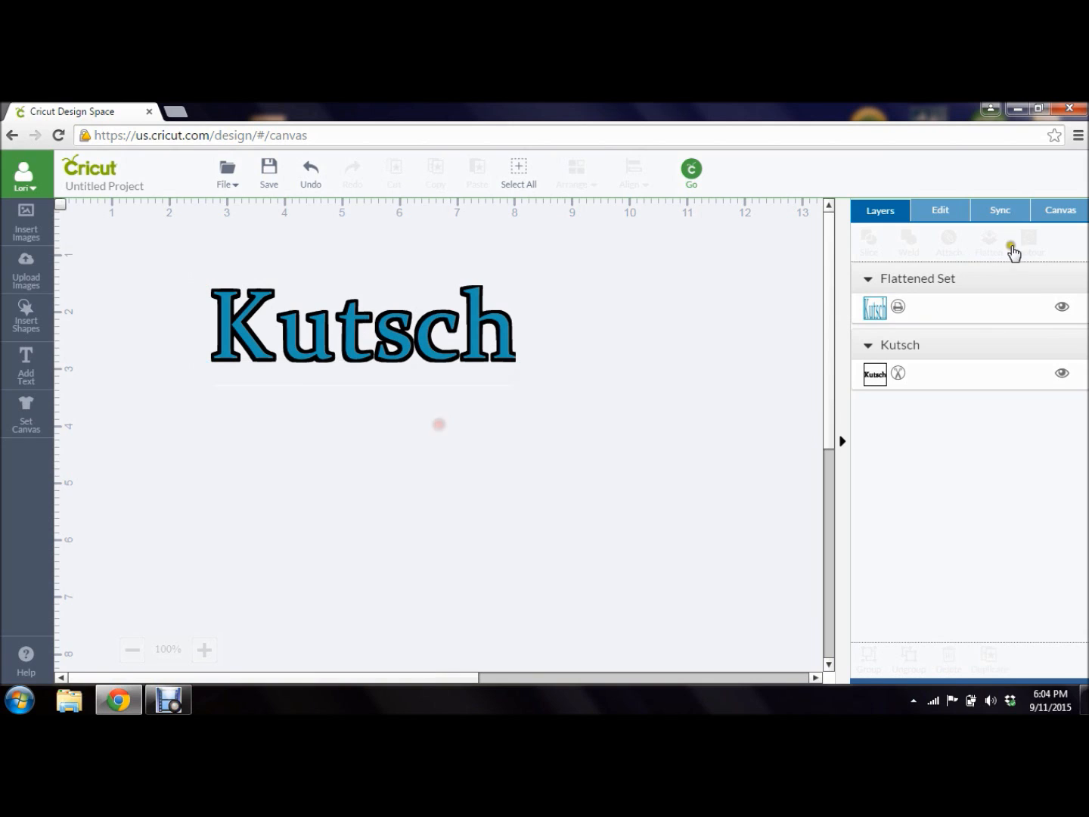
Step: Unflatten the blue lettering and change its line type from Print to Cut
left_click(898, 308)
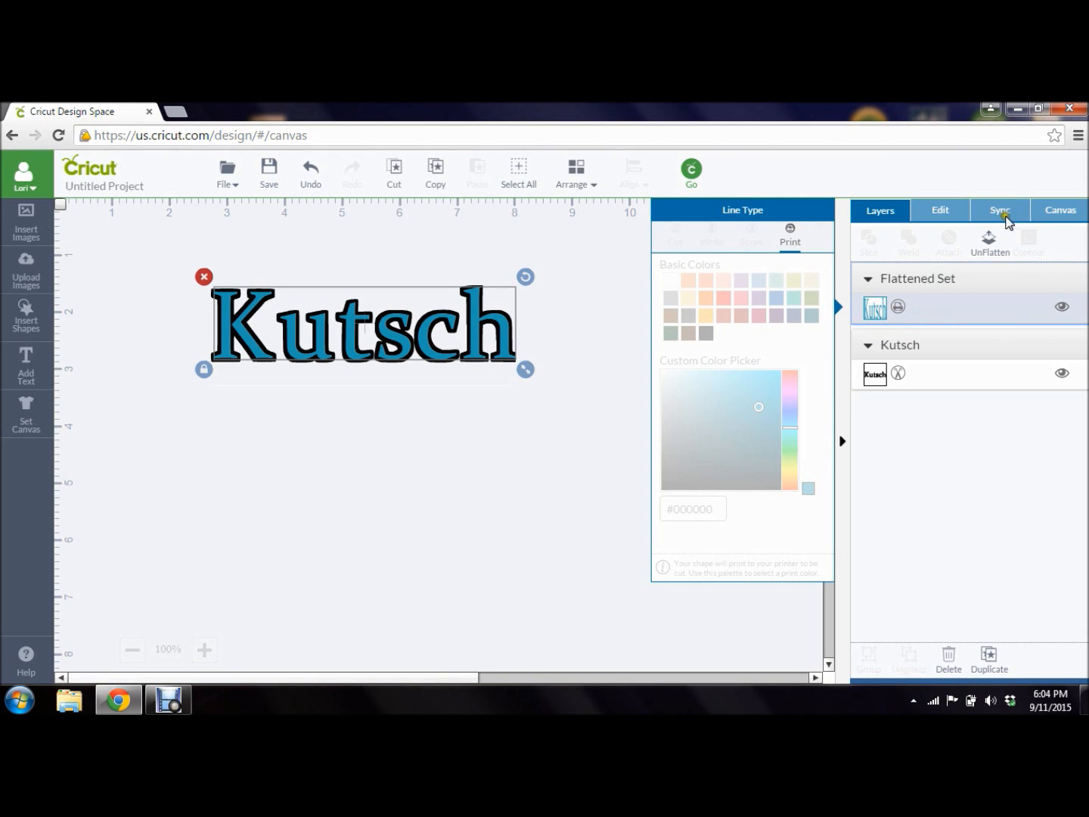
left_click(985, 240)
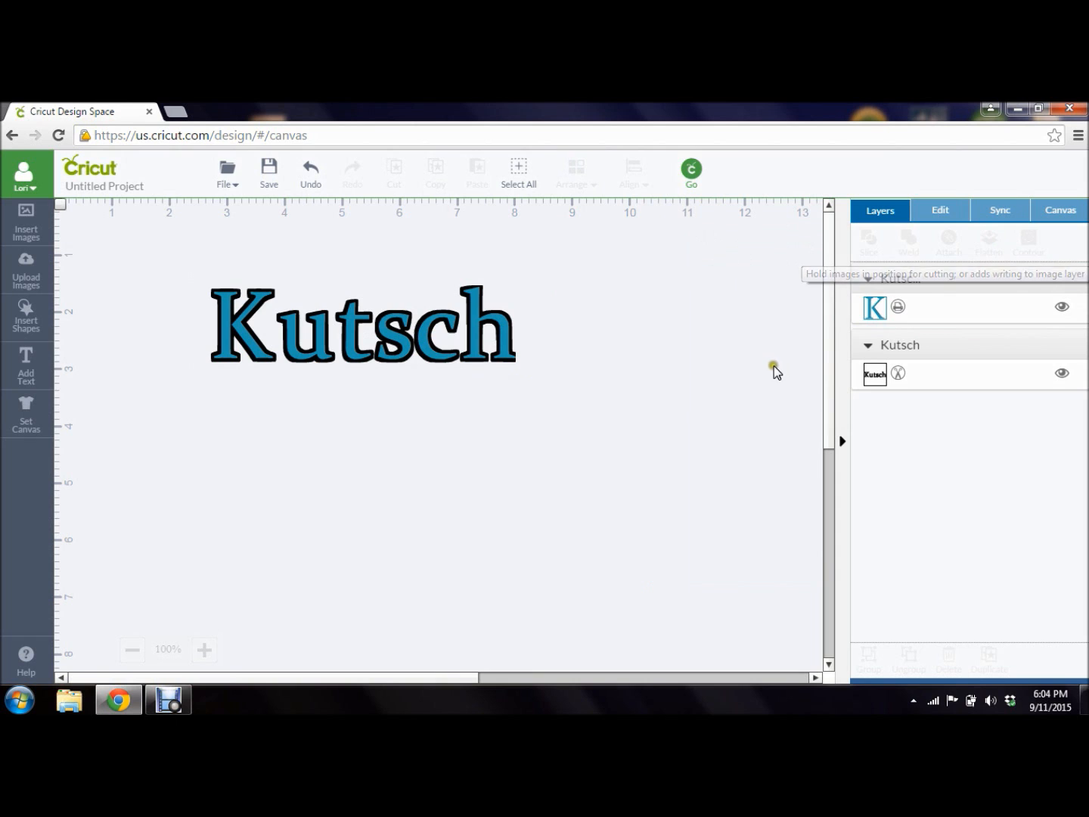
left_click(877, 304)
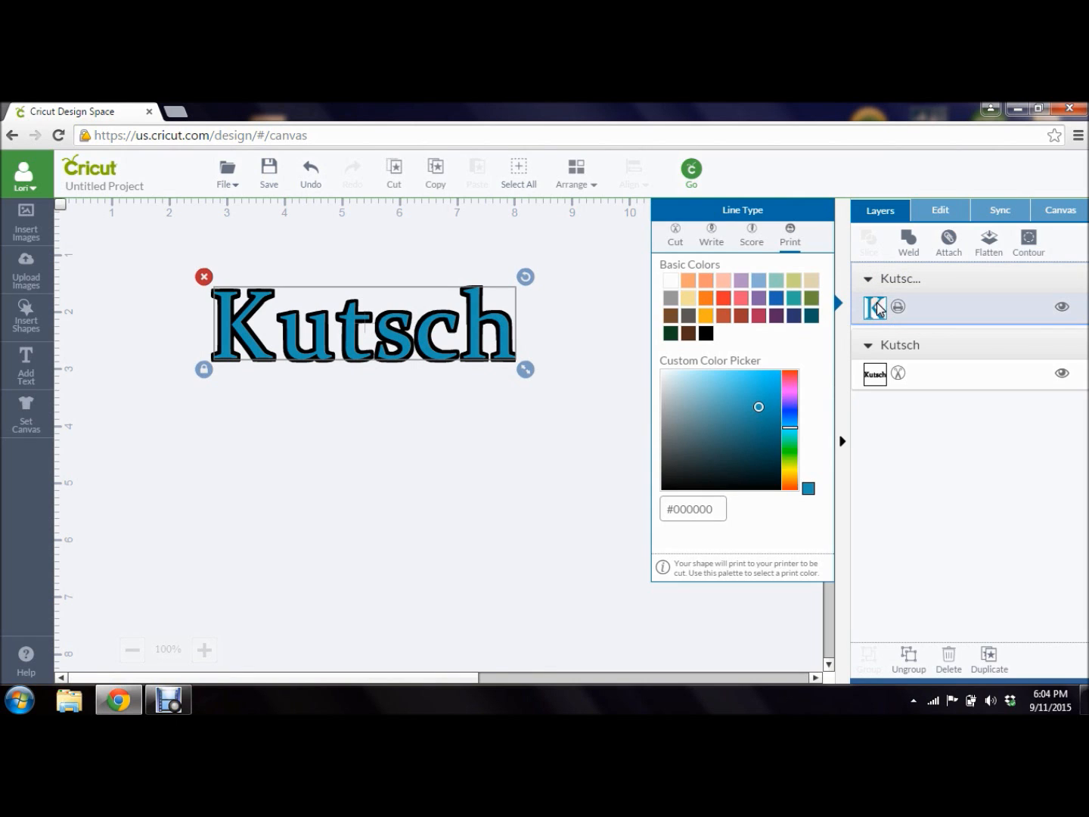
left_click(675, 232)
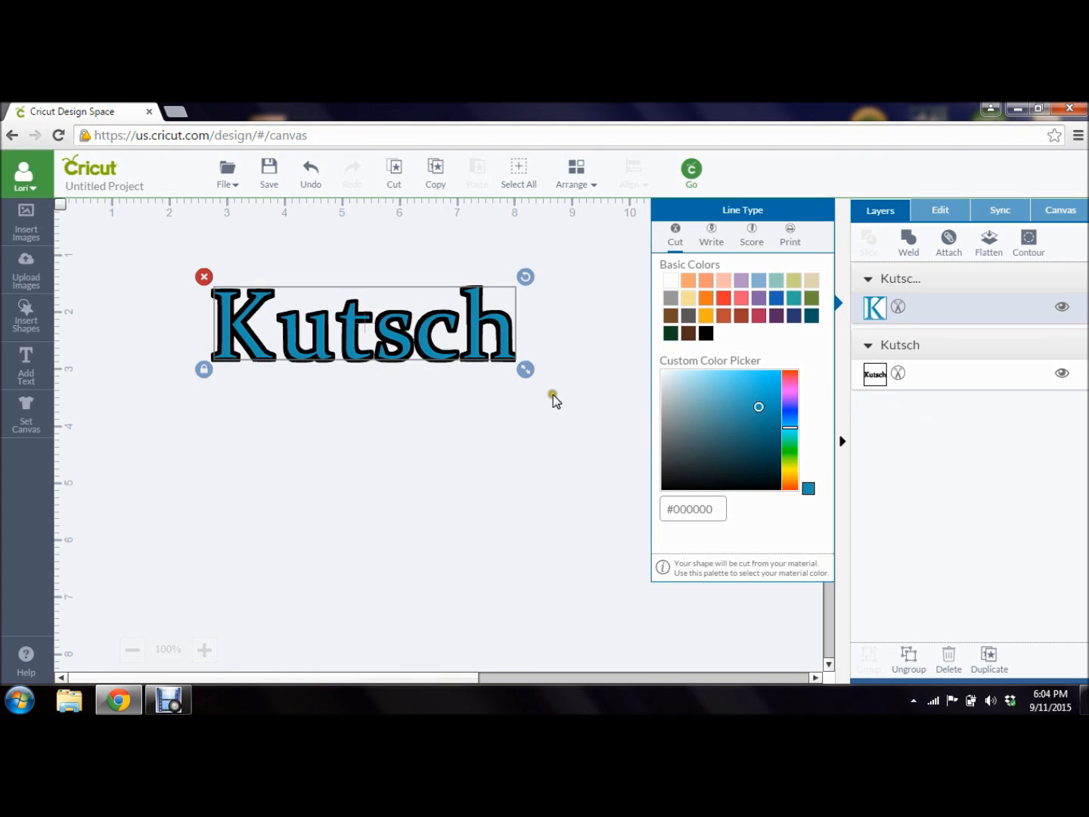
left_click(510, 397)
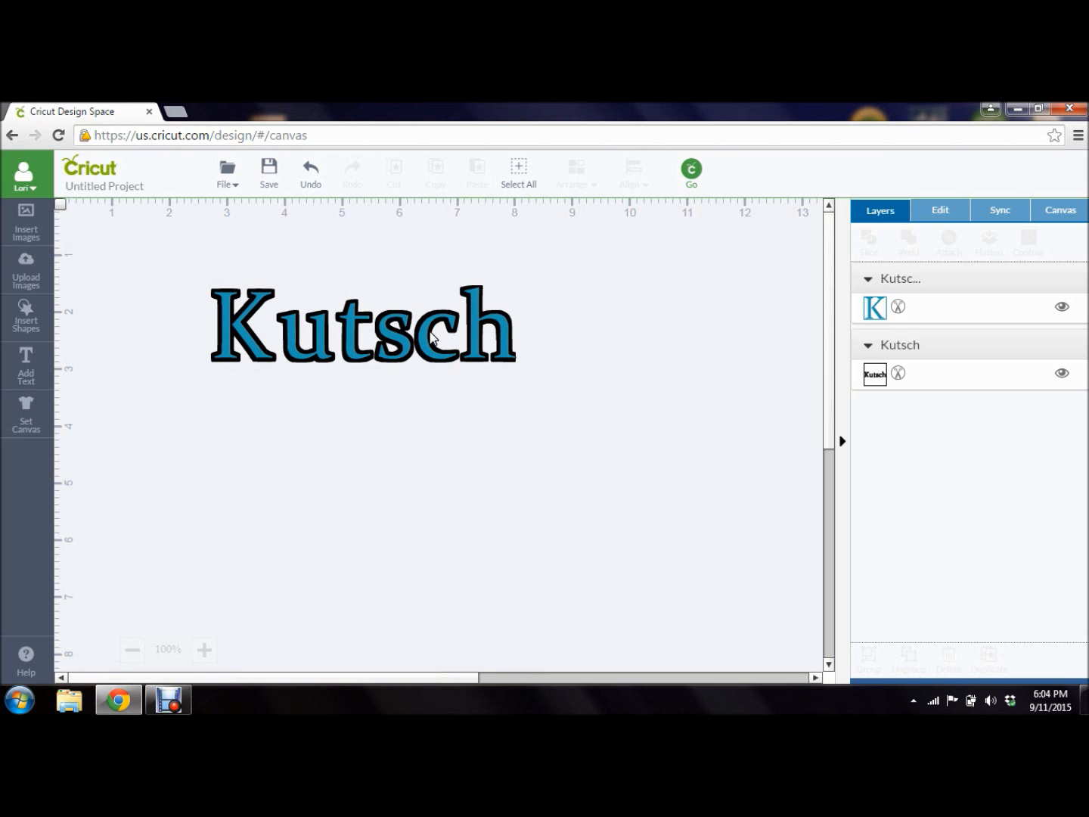
left_click(168, 702)
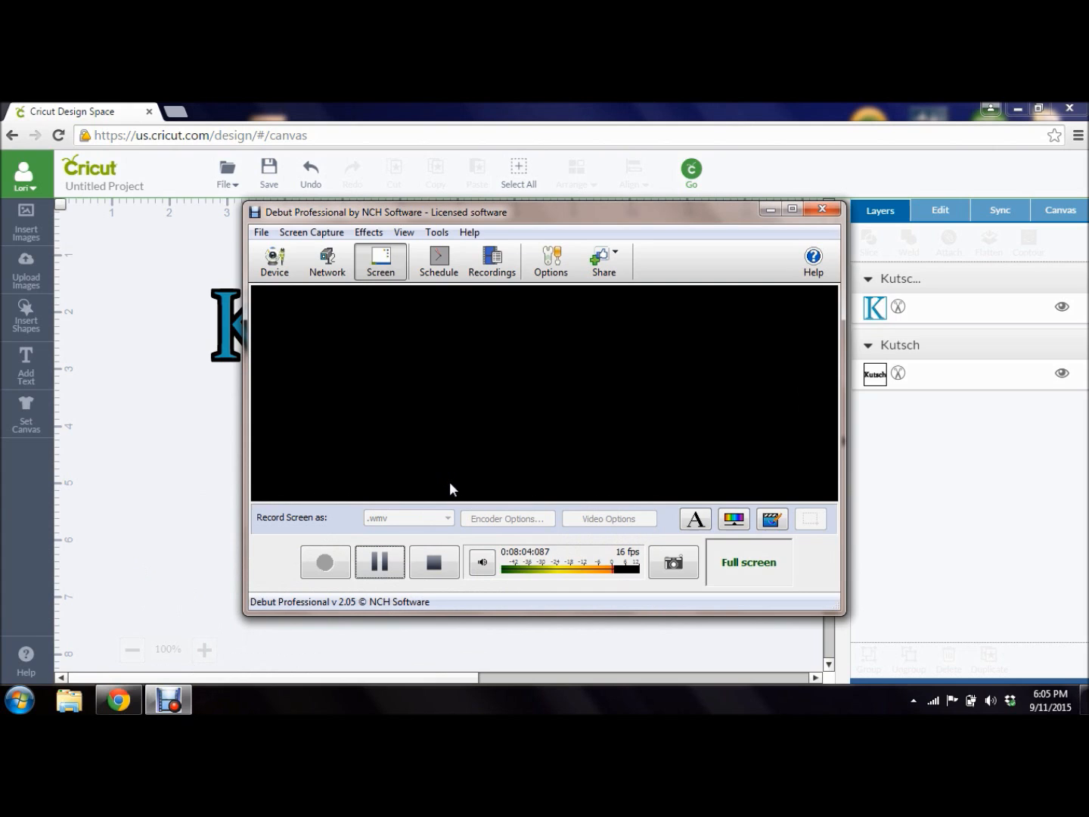